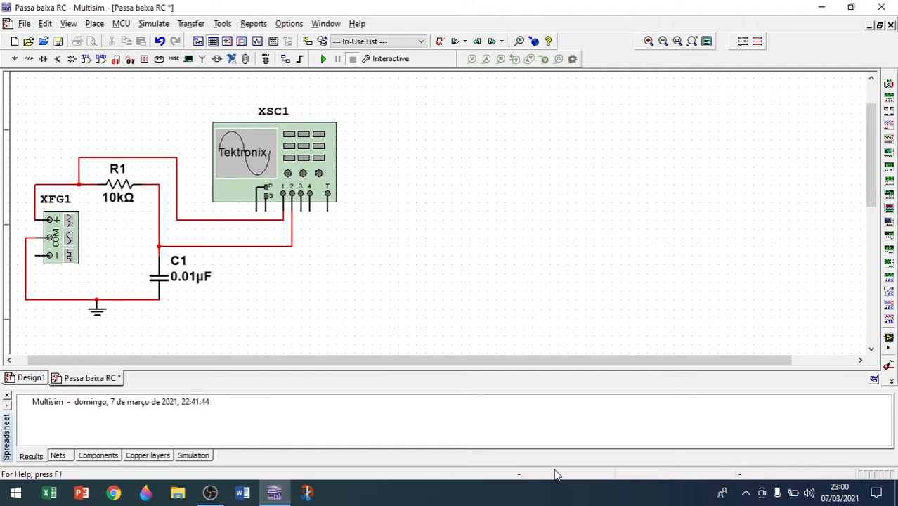
key("ctrl+i")
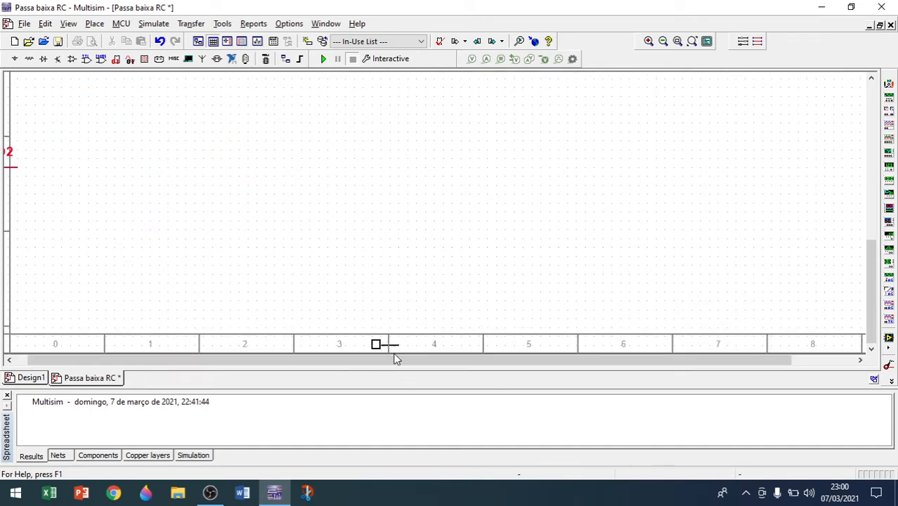
scroll(399, 348, "up", 3)
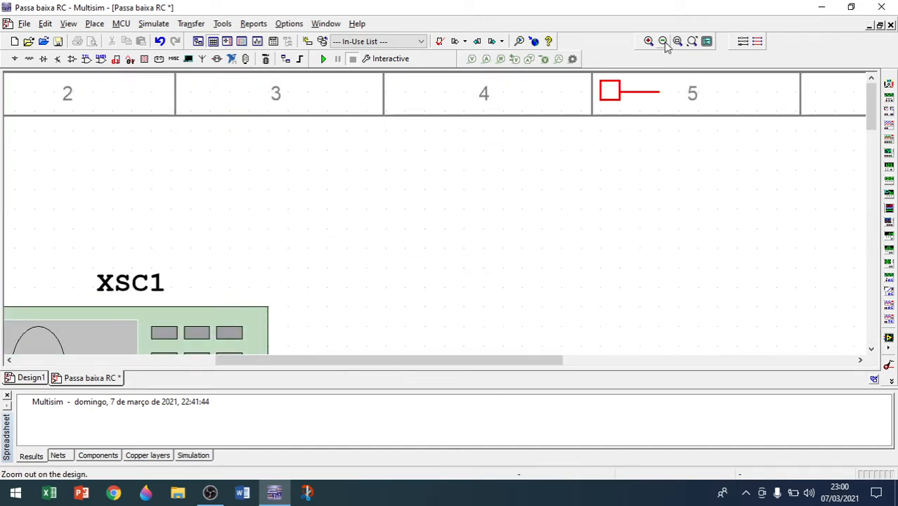
left_click(665, 44)
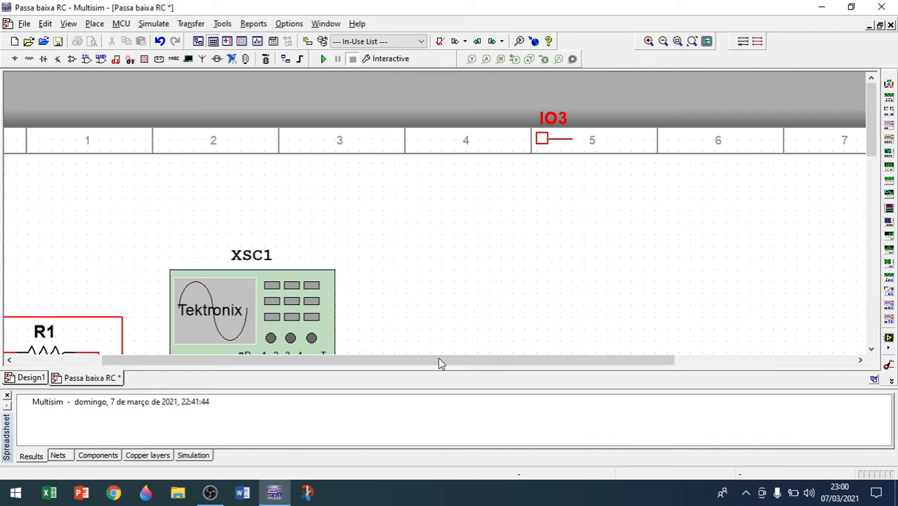
left_click_drag(235, 361, 190, 361)
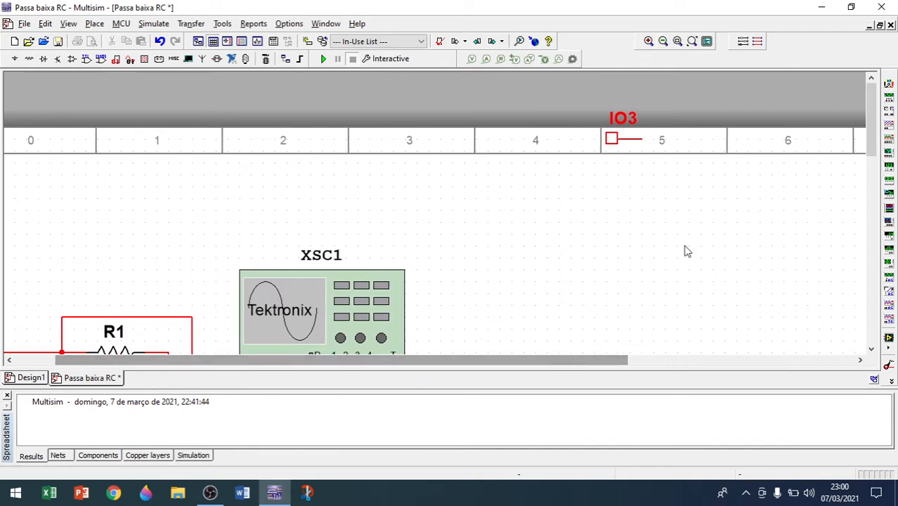
left_click_drag(872, 140, 873, 190)
left_click_drag(260, 361, 234, 367)
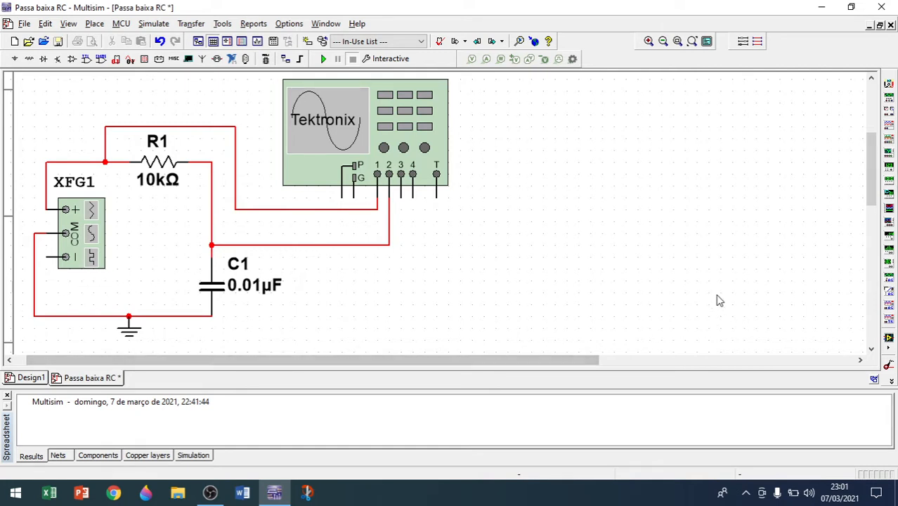
Place a second function generator to the right of the oscilloscope and rotate it 90° clockwise.
left_click(888, 100)
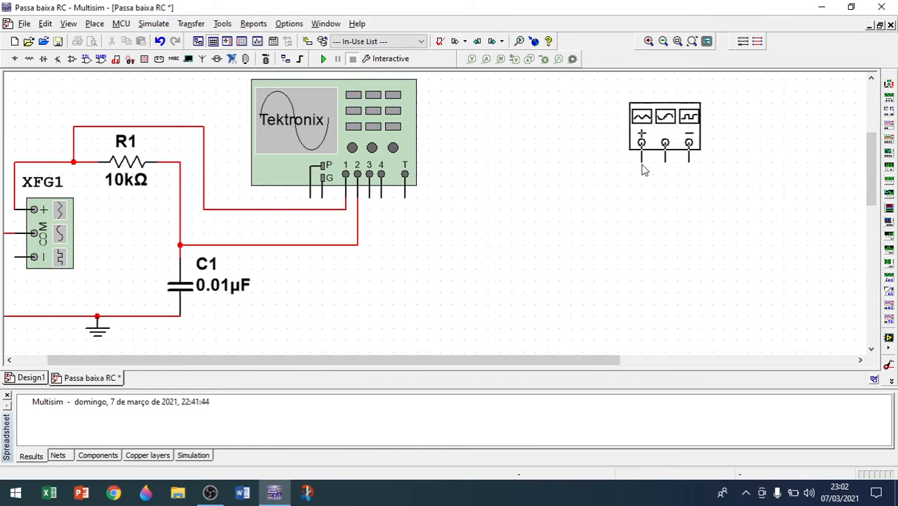
left_click(642, 169)
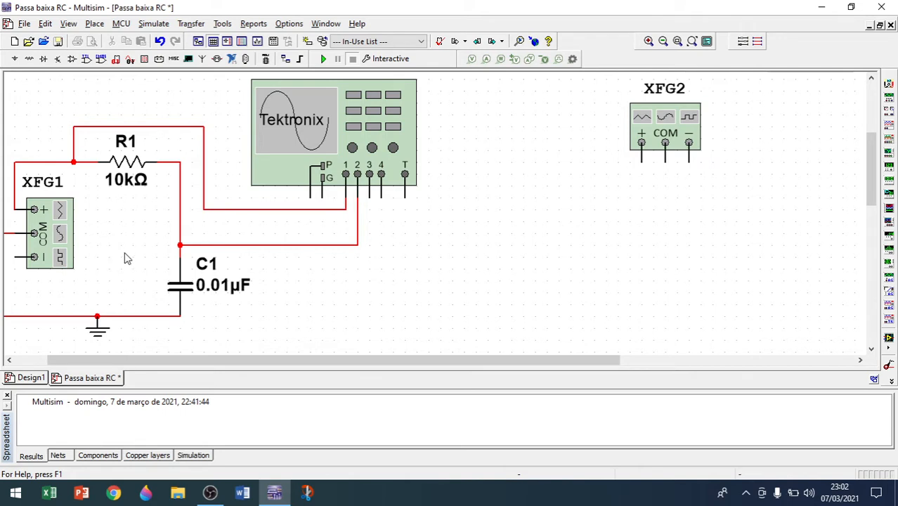
right_click(650, 130)
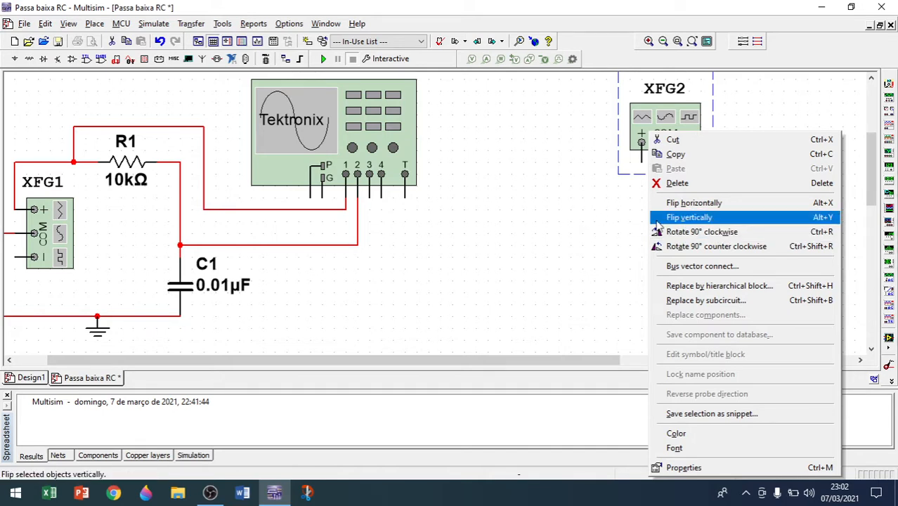
left_click(607, 217)
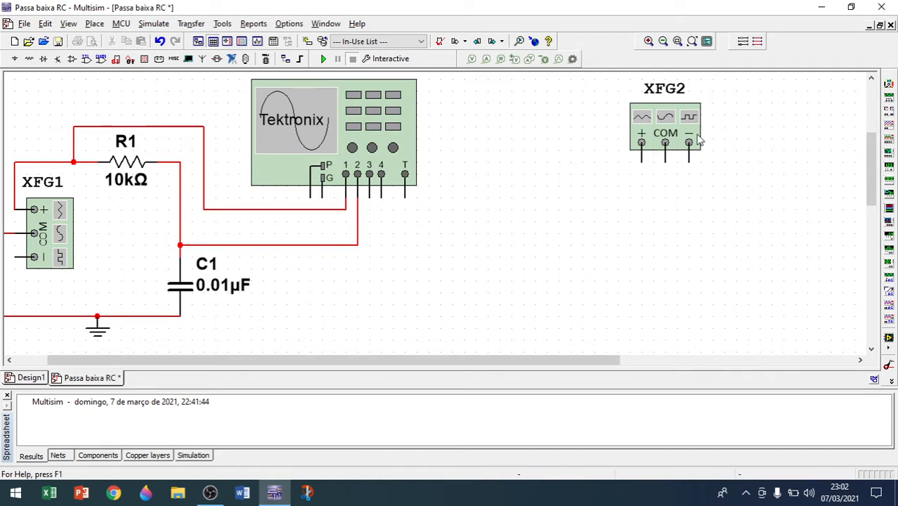
left_click(636, 148)
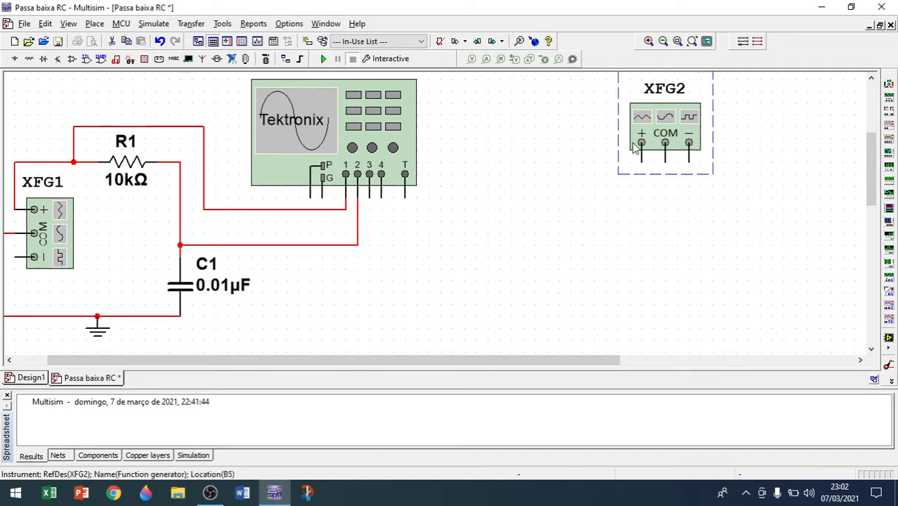
key("ctrl+r")
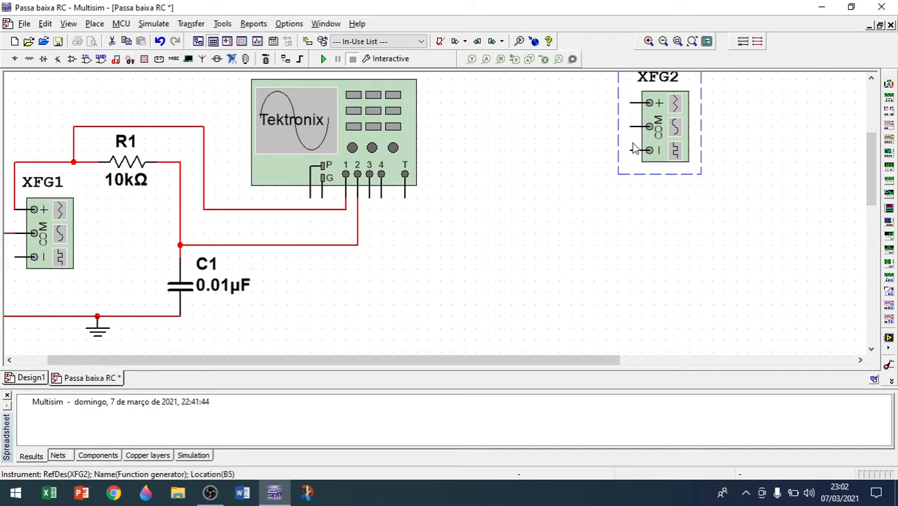
Set the second function generator's sine frequency to 15.9 Hz and amplitude to 5 Vp.
double_click(667, 137)
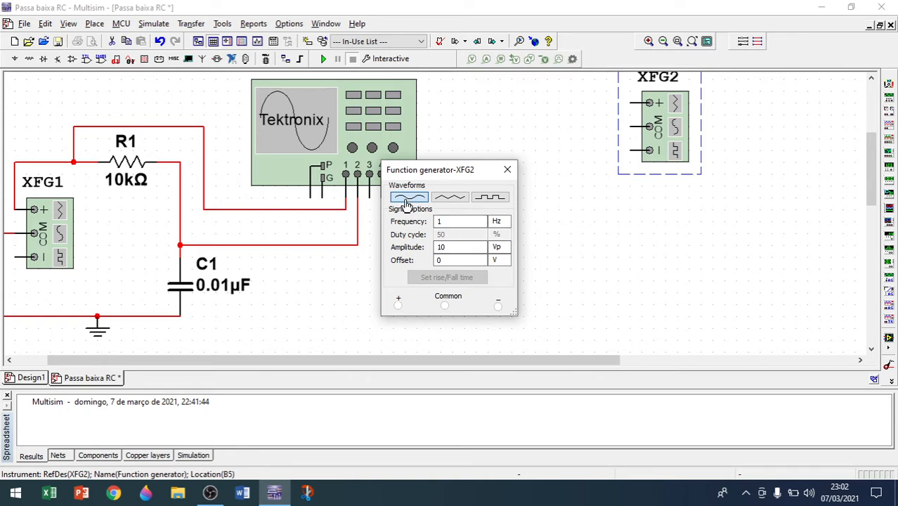
left_click_drag(476, 177, 563, 118)
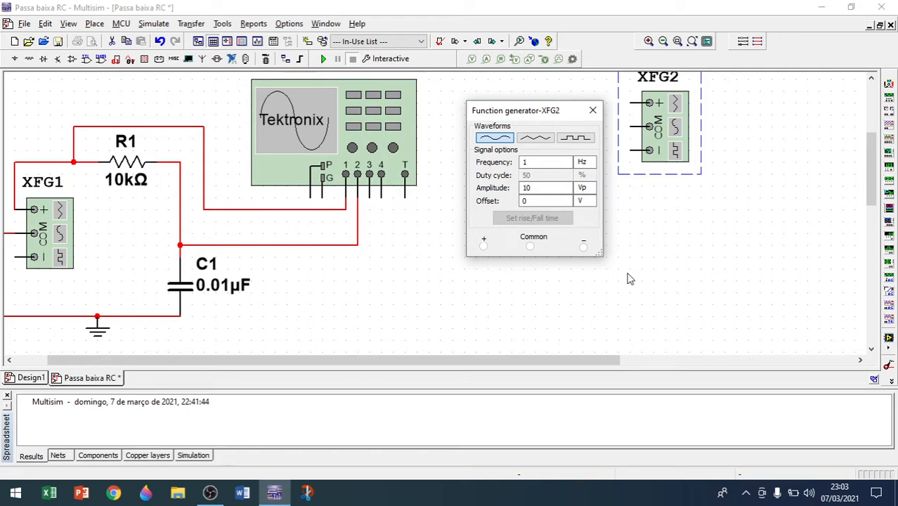
left_click(550, 166)
left_click_drag(550, 166, 518, 162)
left_click(535, 193)
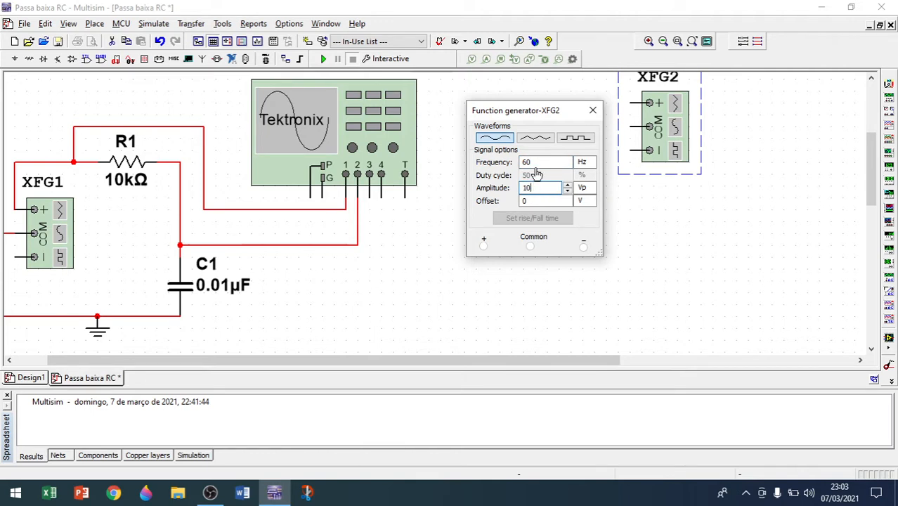
left_click(538, 165)
left_click_drag(539, 164, 485, 162)
type("15")
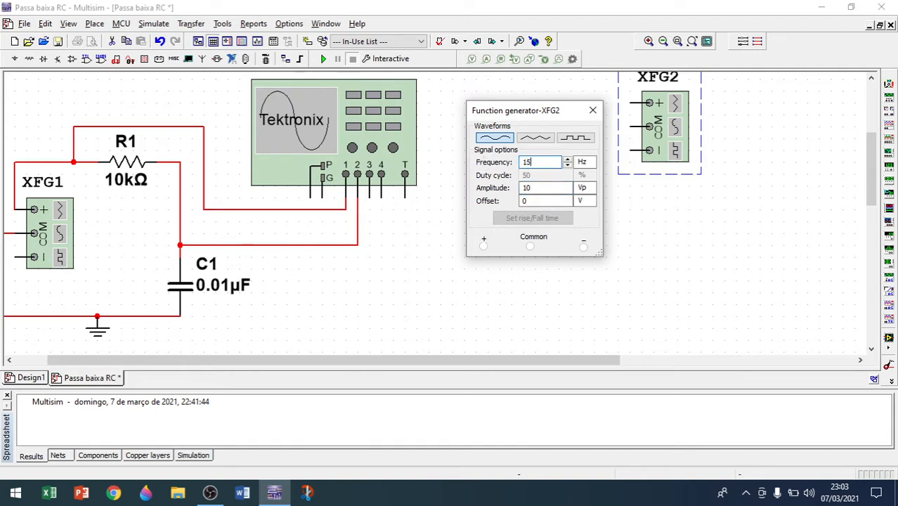
type(".9")
double_click(528, 188)
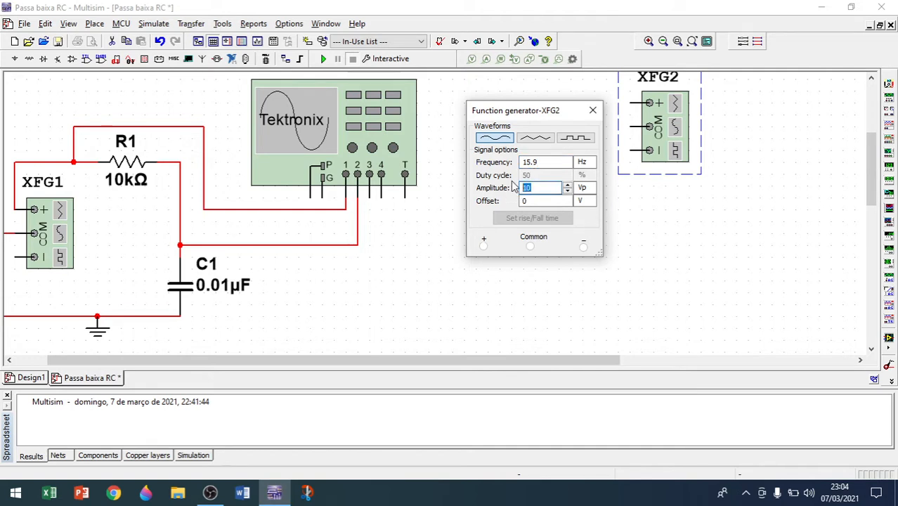
type("5")
left_click(592, 110)
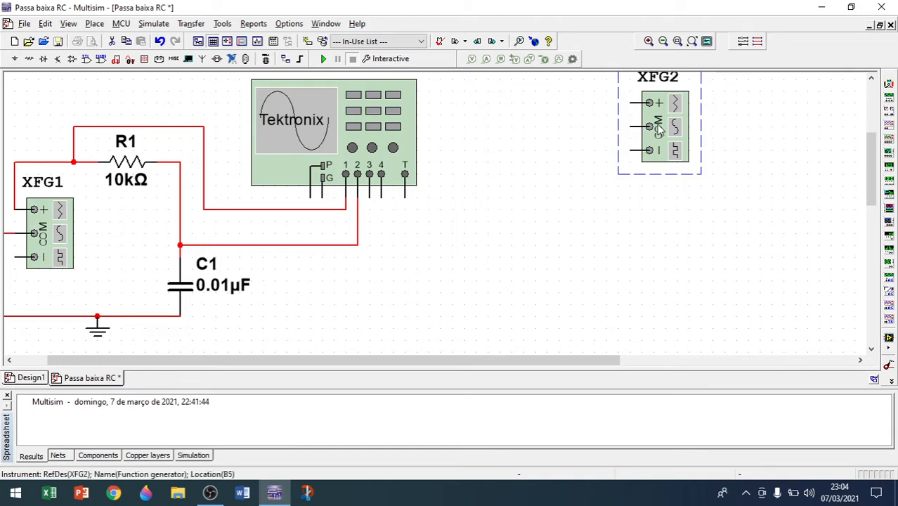
Delete the second function generator.
key("Delete")
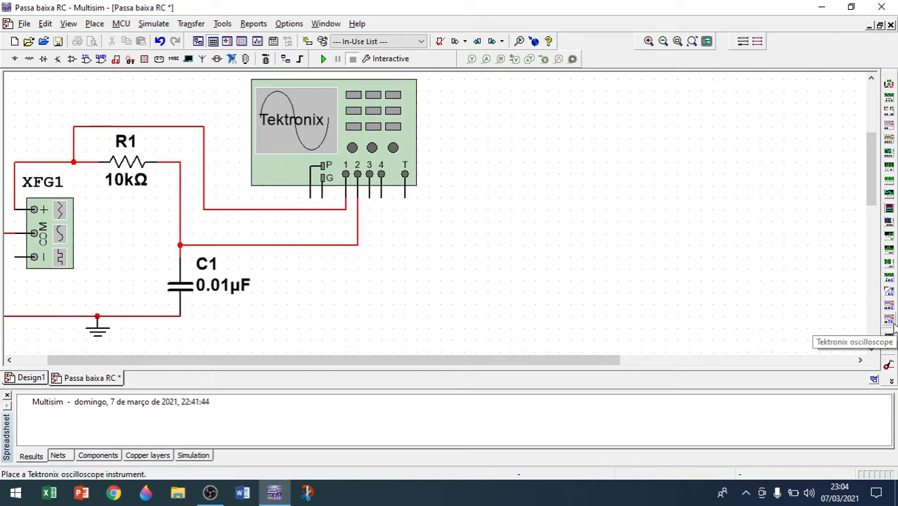
Open the Tektronix oscilloscope's front panel and position it beside the circuit.
double_click(342, 144)
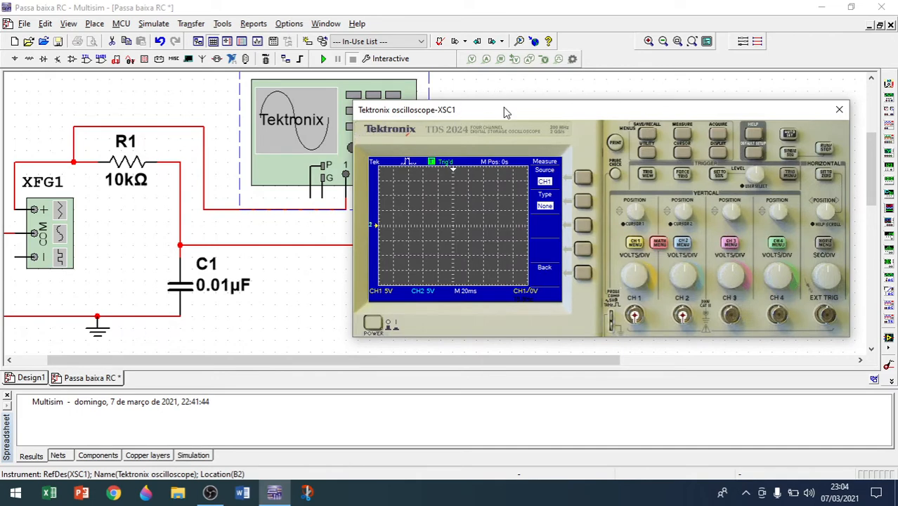
left_click_drag(504, 107, 536, 106)
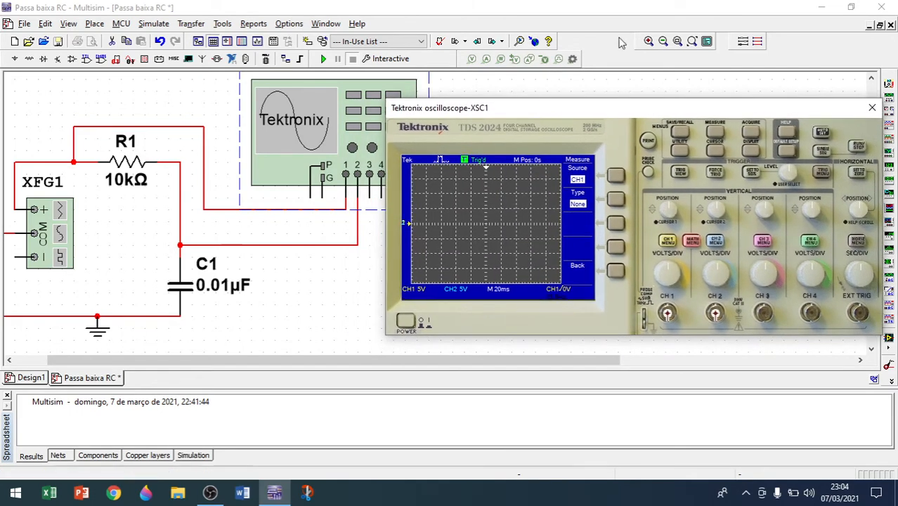
left_click(662, 42)
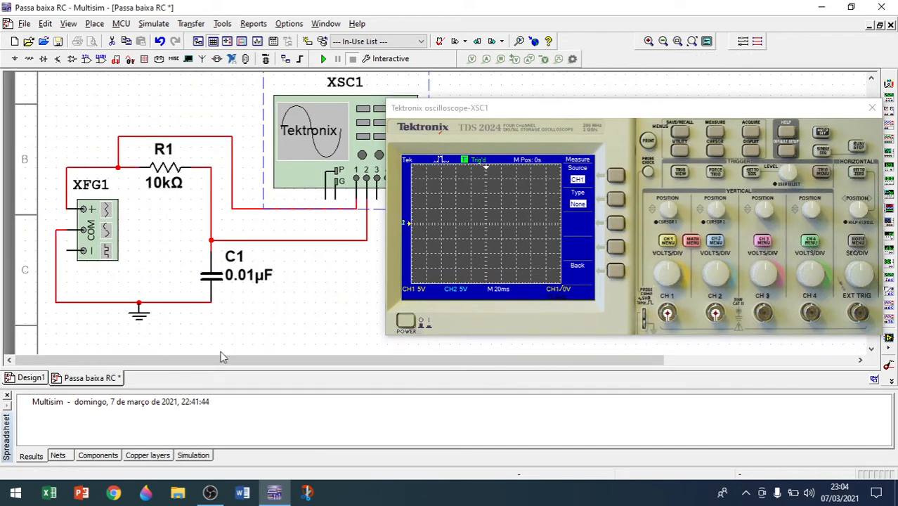
left_click_drag(195, 371, 248, 365)
mouse_move(550, 112)
left_mouse_down()
mouse_move(564, 107)
mouse_move(551, 95)
left_mouse_up()
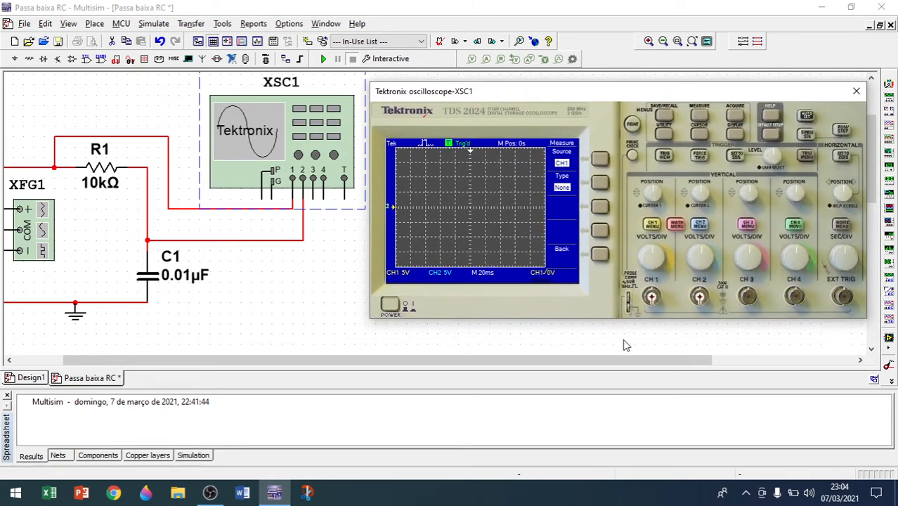
Open the function generator XFG1 settings to review its waveform, frequency and amplitude.
double_click(44, 252)
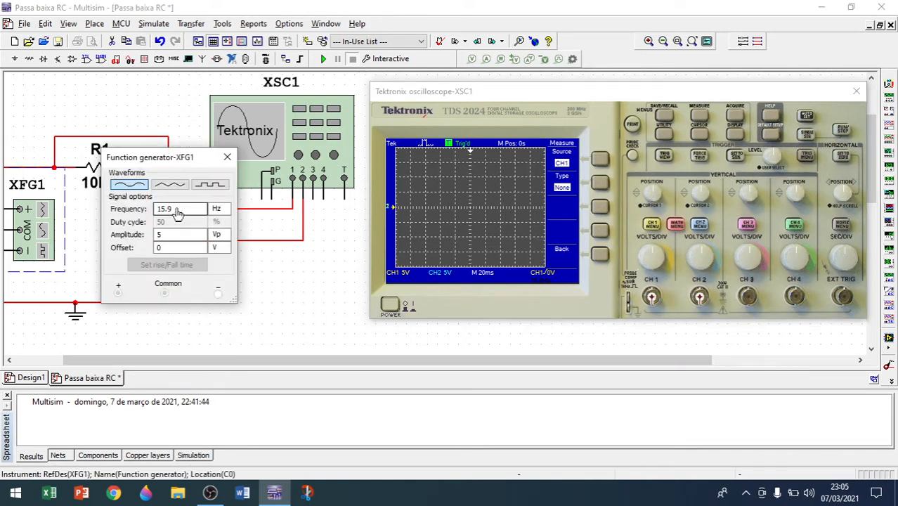
left_click(172, 240)
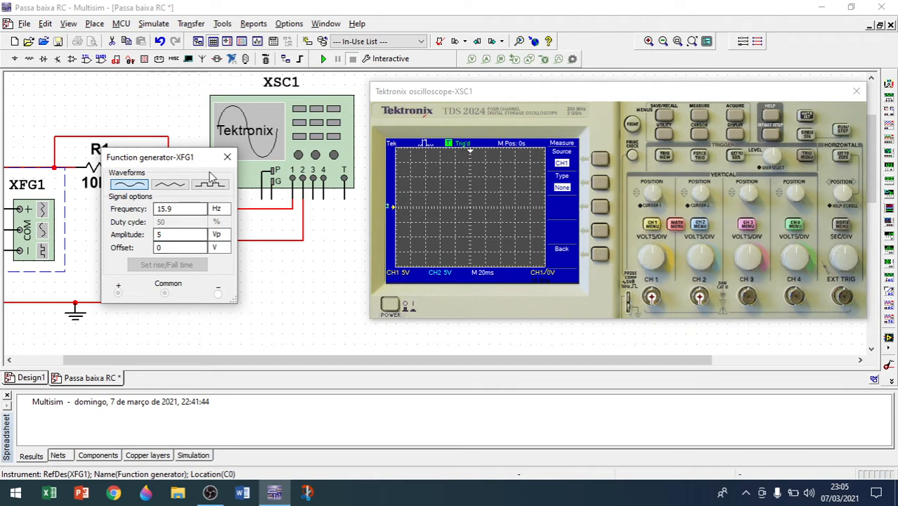
left_click(226, 157)
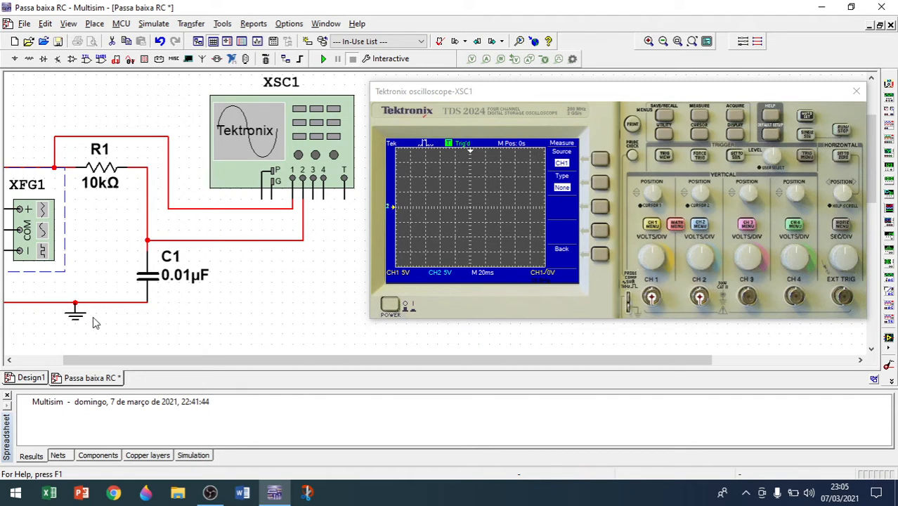
left_click(12, 63)
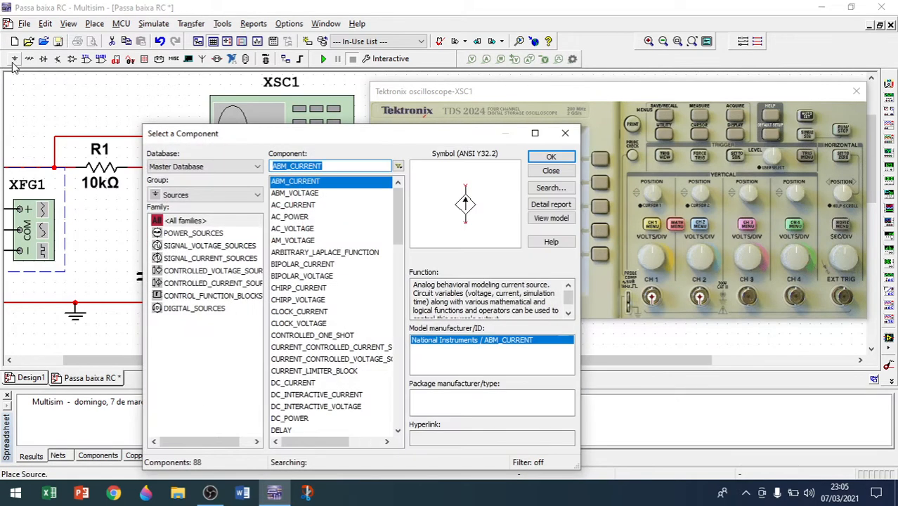
left_click_drag(397, 203, 397, 272)
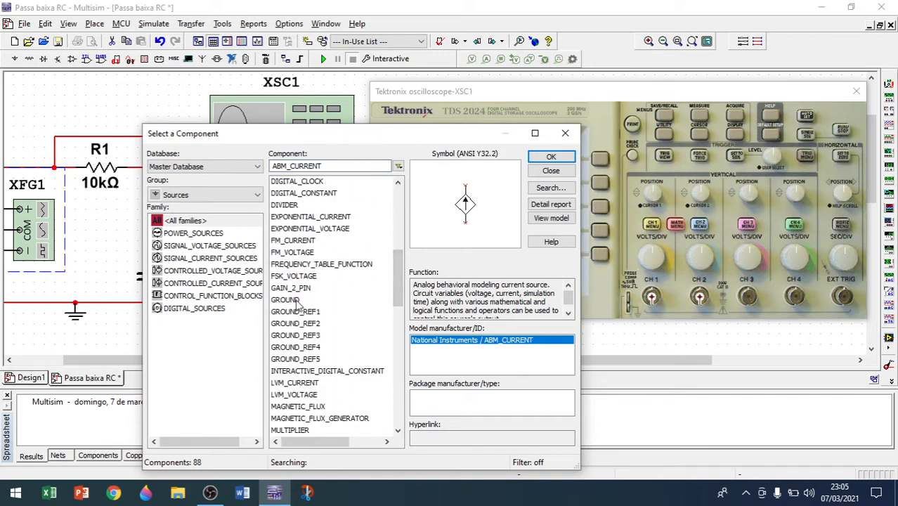
left_click(565, 133)
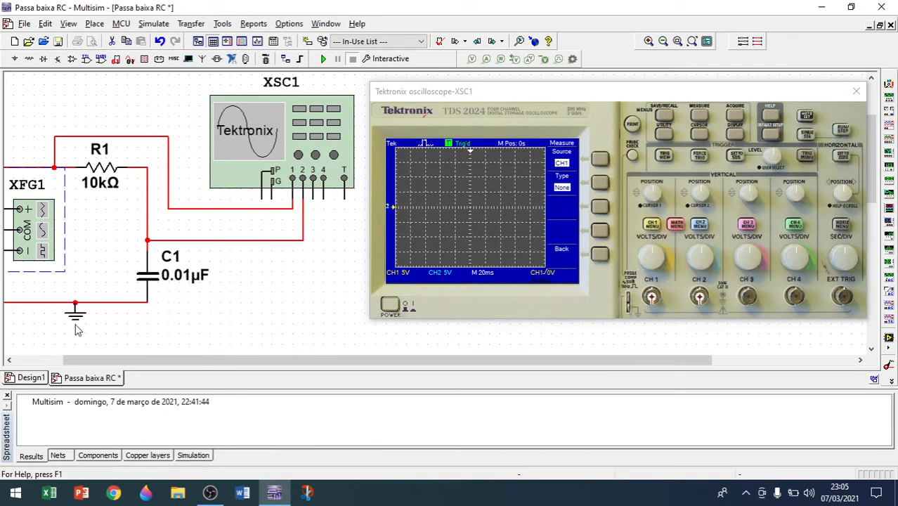
Start the simulation and switch the oscilloscope on.
left_click(663, 41)
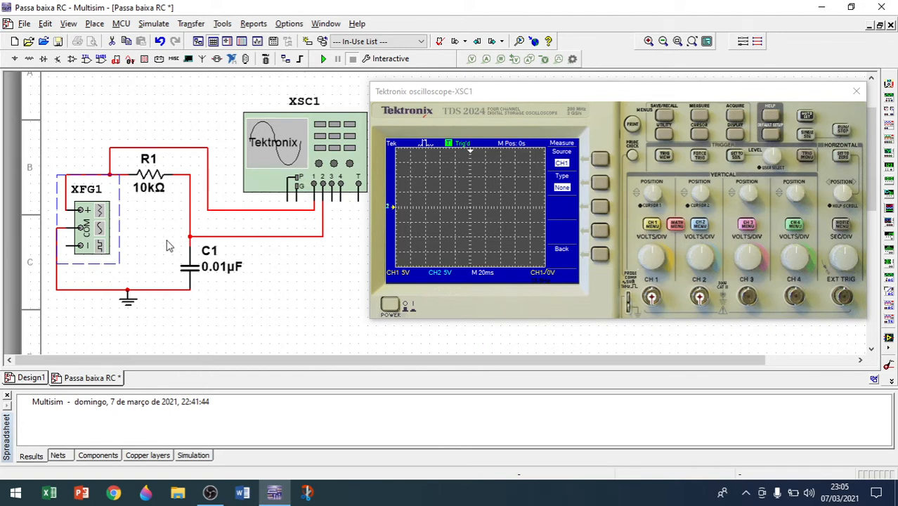
left_click(236, 304)
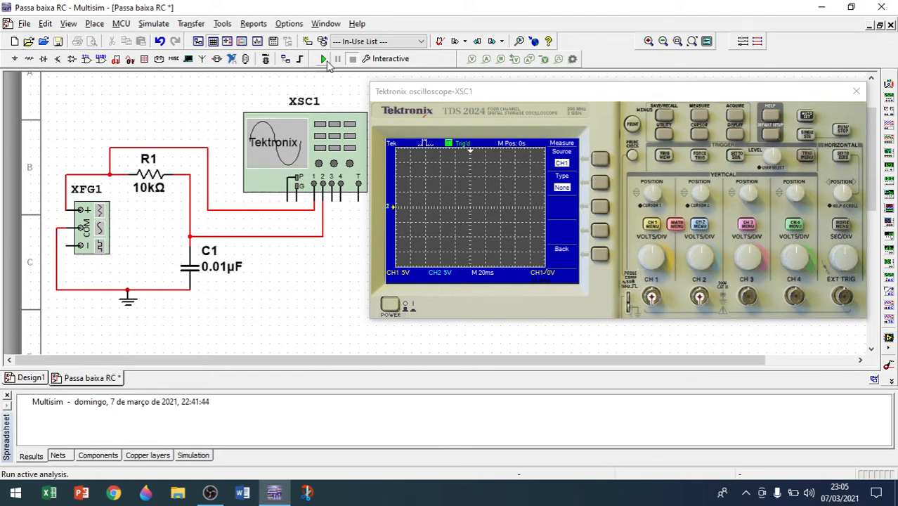
left_click(387, 307)
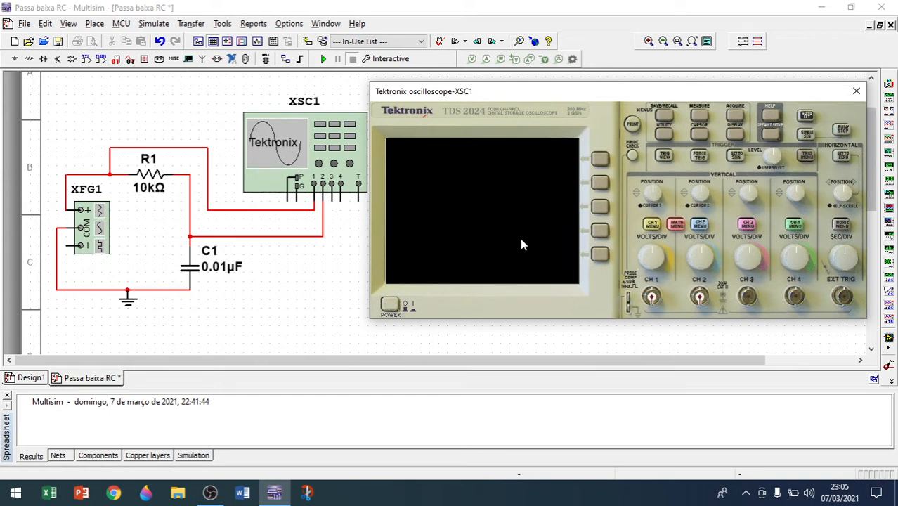
left_click(390, 307)
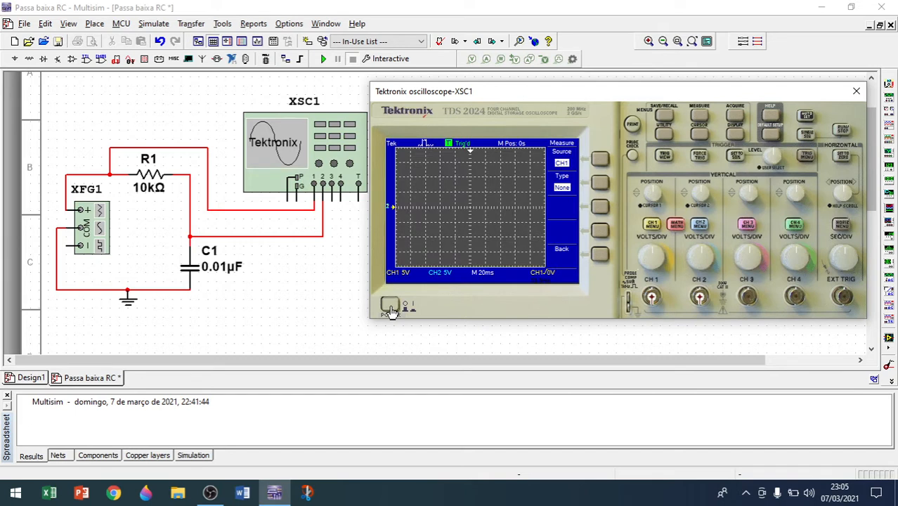
left_click(390, 307)
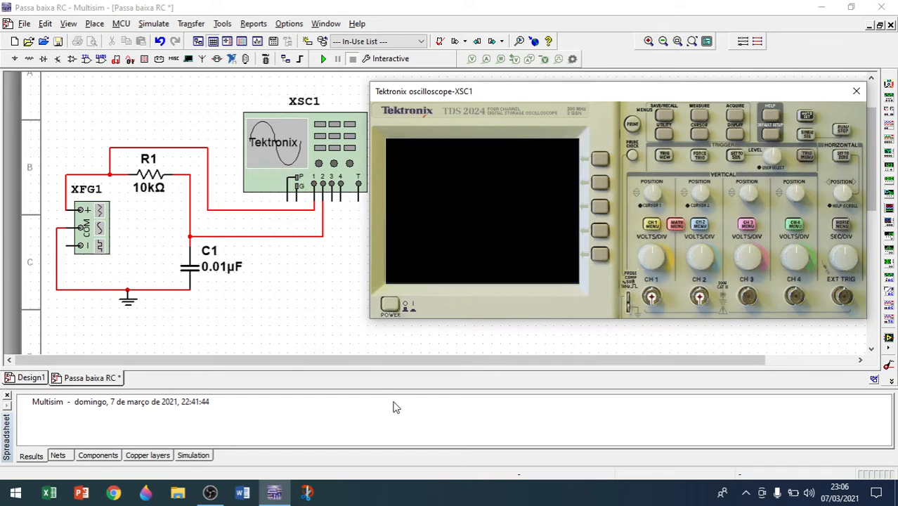
left_click(322, 60)
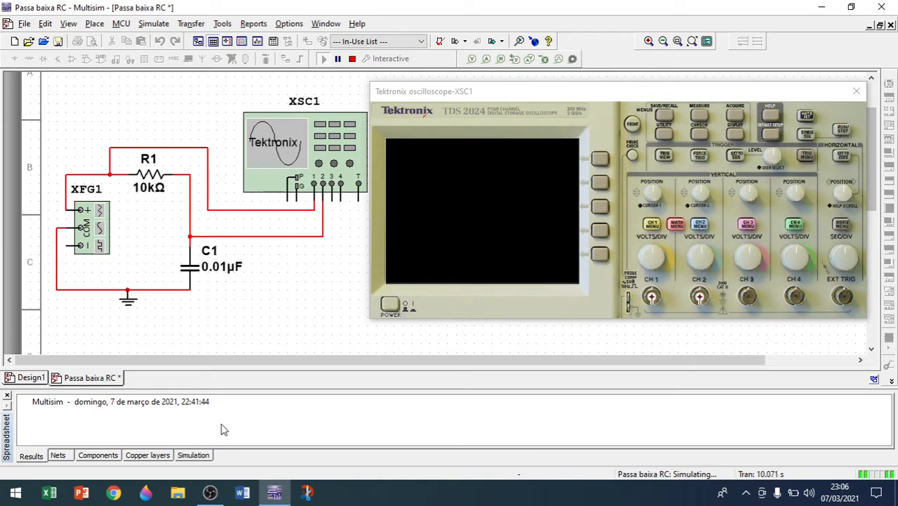
left_click(390, 307)
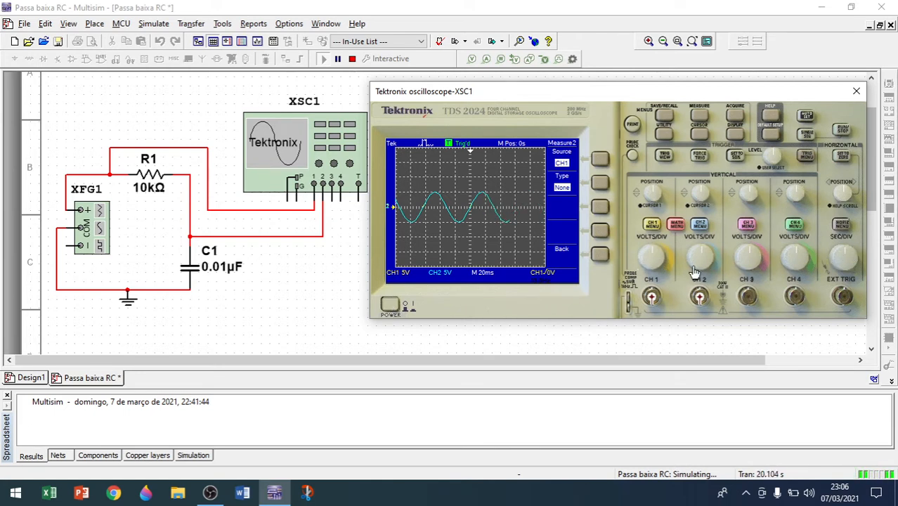
Try changing the volts/div settings of channels 1 and 2.
left_click(656, 256)
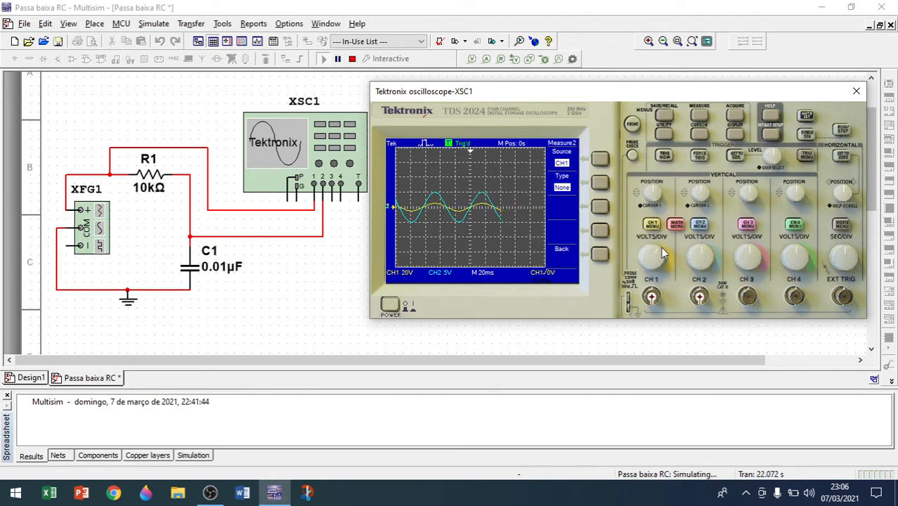
left_click(657, 267)
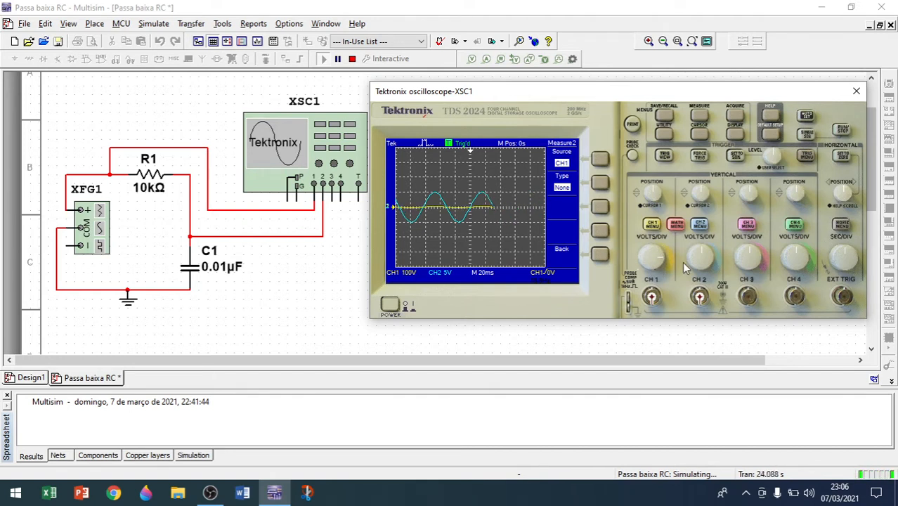
left_click(707, 260)
left_click(707, 261)
left_click(708, 264)
left_click(709, 268)
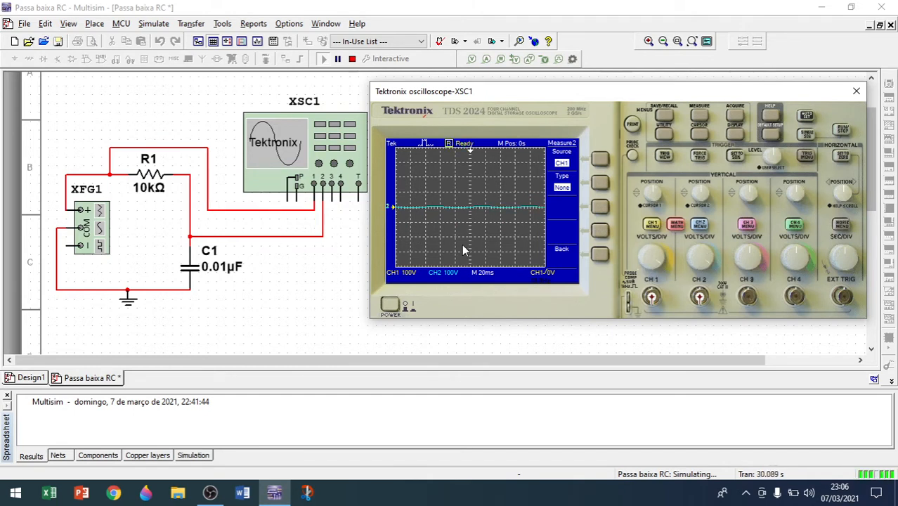
Set channels 1 and 2 to 5 V/div and the time base to 20 ms/div.
scroll(855, 255, "down", 3)
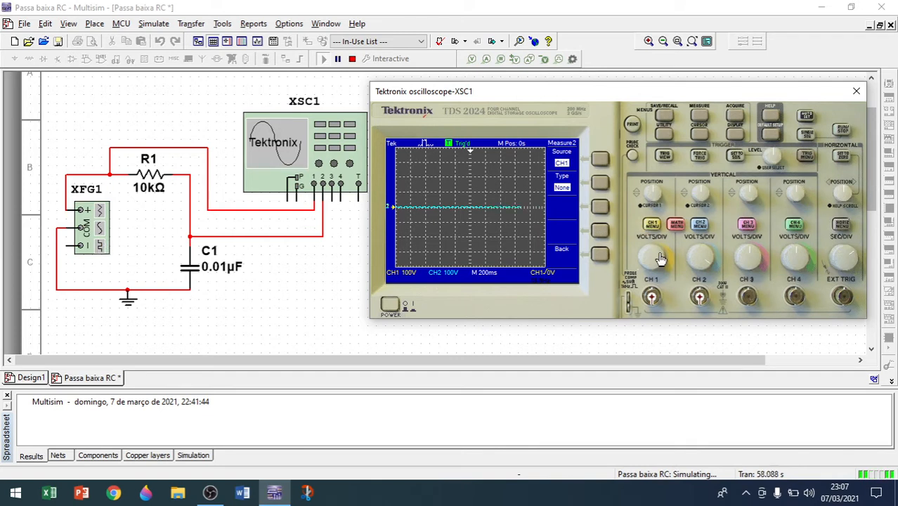
scroll(663, 255, "up", 3)
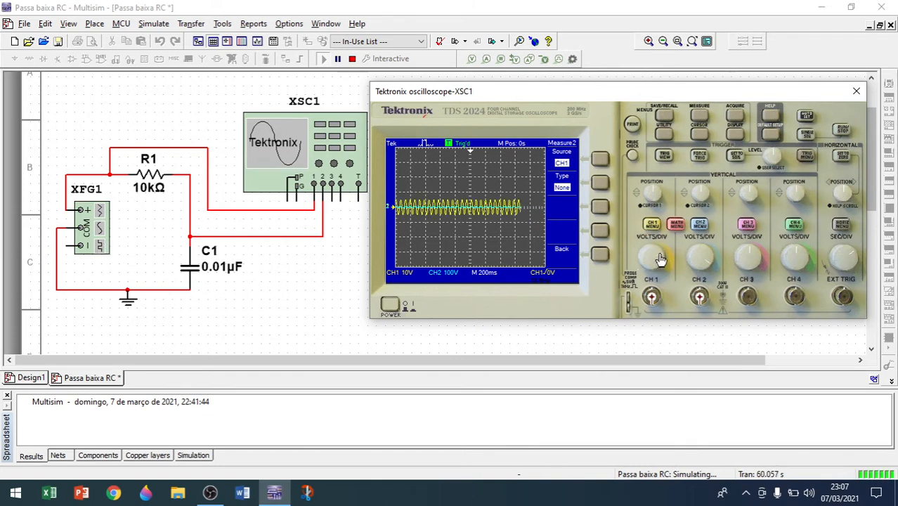
scroll(660, 255, "up", 2)
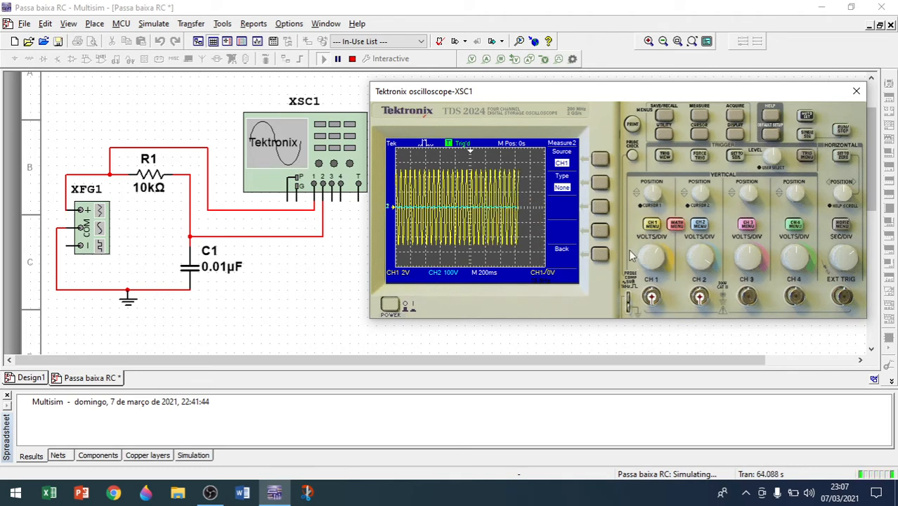
scroll(660, 256, "down", 1)
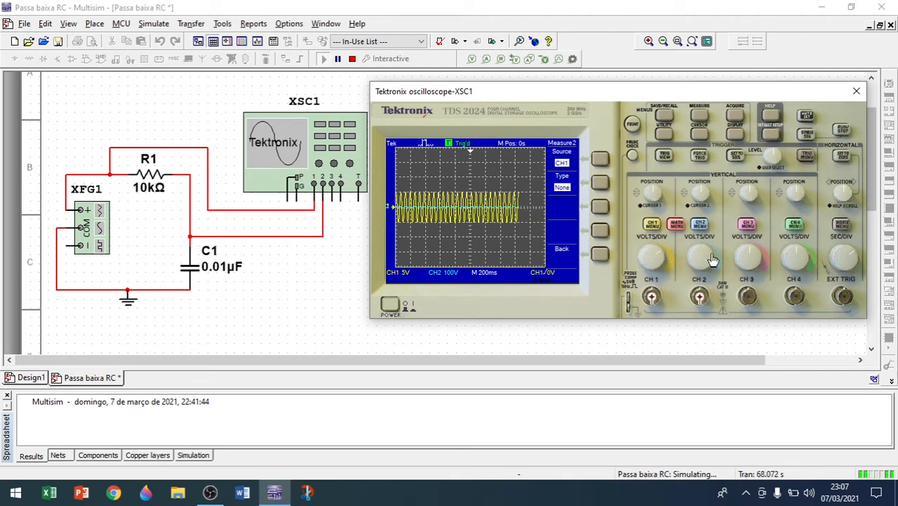
scroll(709, 260, "up", 5)
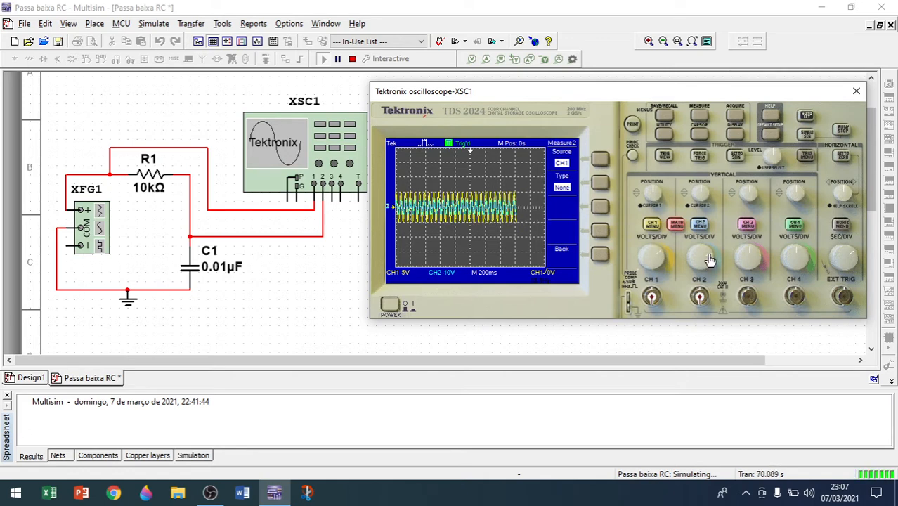
scroll(708, 257, "up", 1)
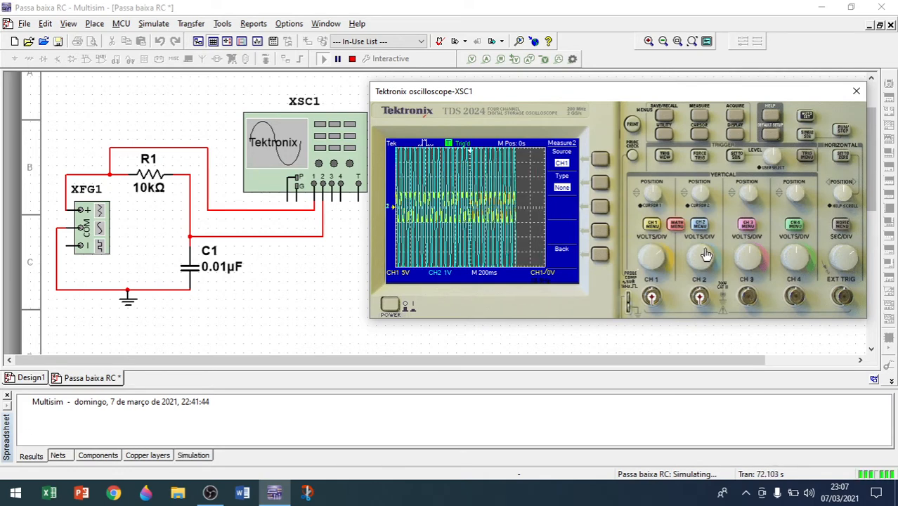
scroll(708, 255, "down", 2)
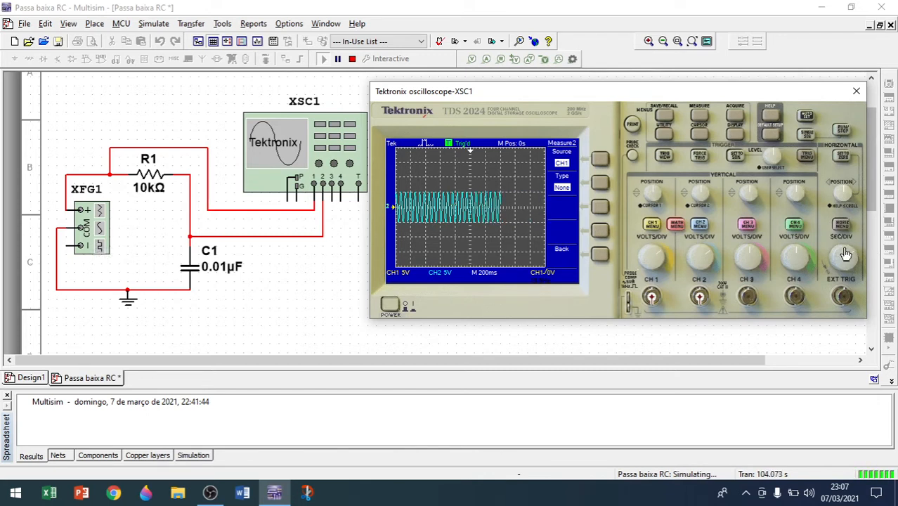
scroll(845, 254, "up", 3)
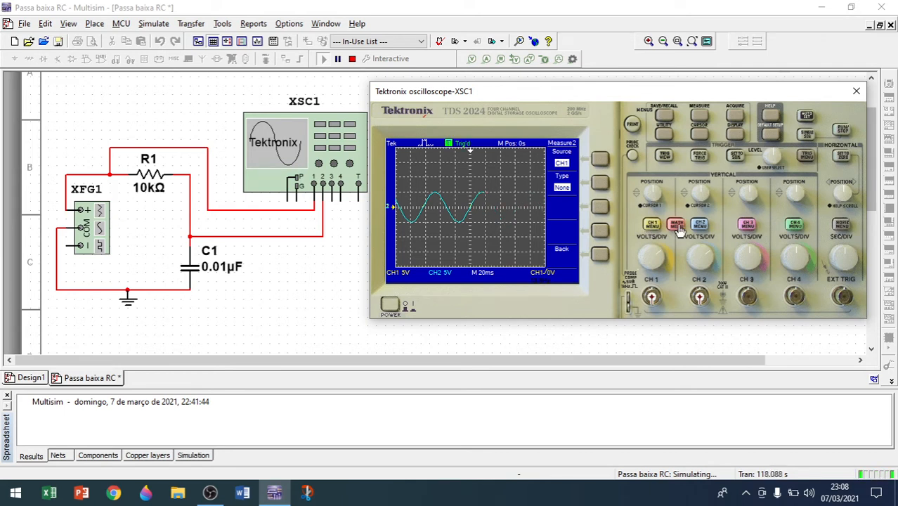
Open the channel 2 menu, toggling the channel 2 trace off and back on.
left_click(701, 227)
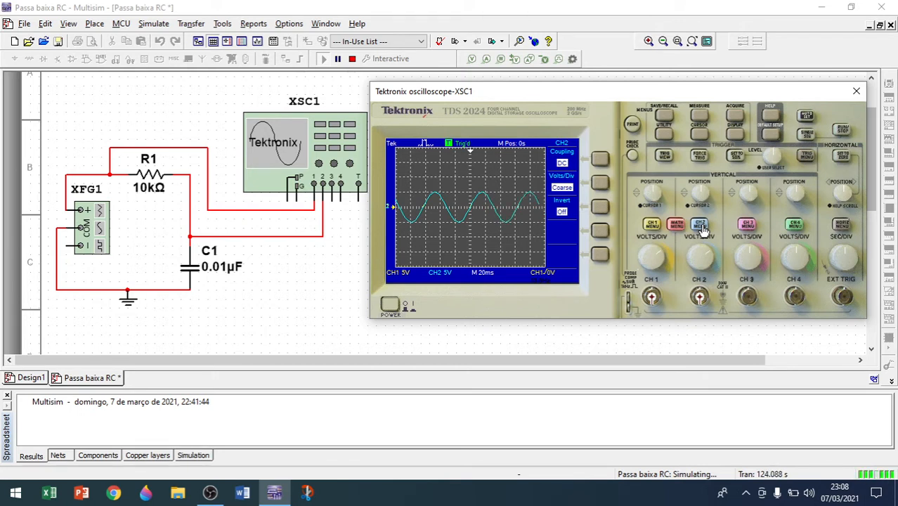
left_click(701, 226)
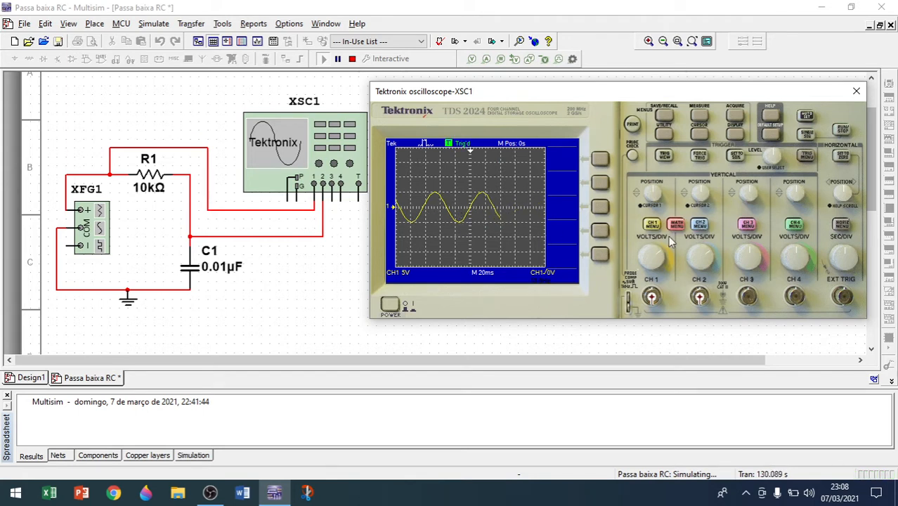
left_click(700, 225)
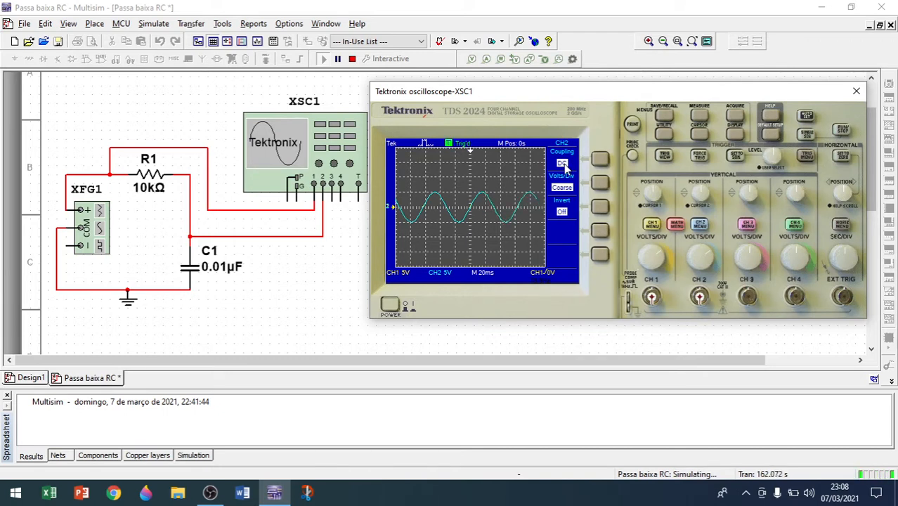
Add a channel 1 frequency measurement in the first measurement slot.
left_click(699, 116)
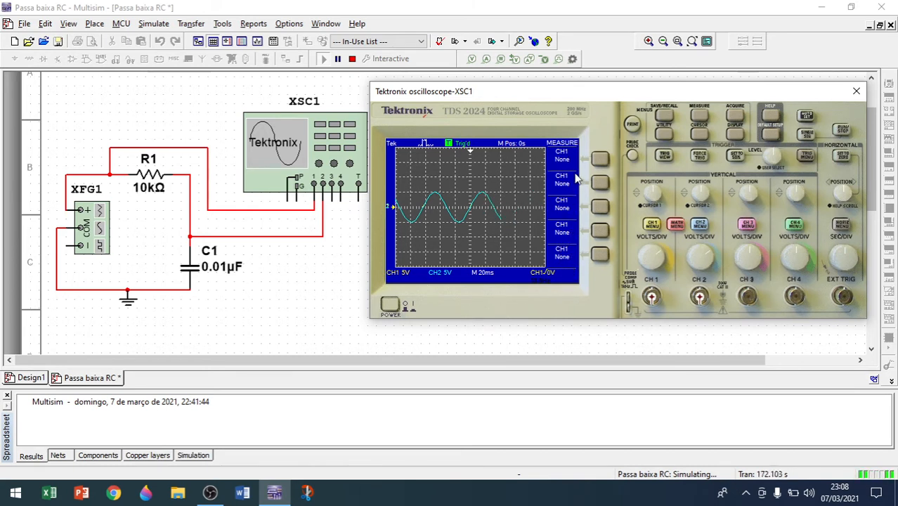
left_click(599, 161)
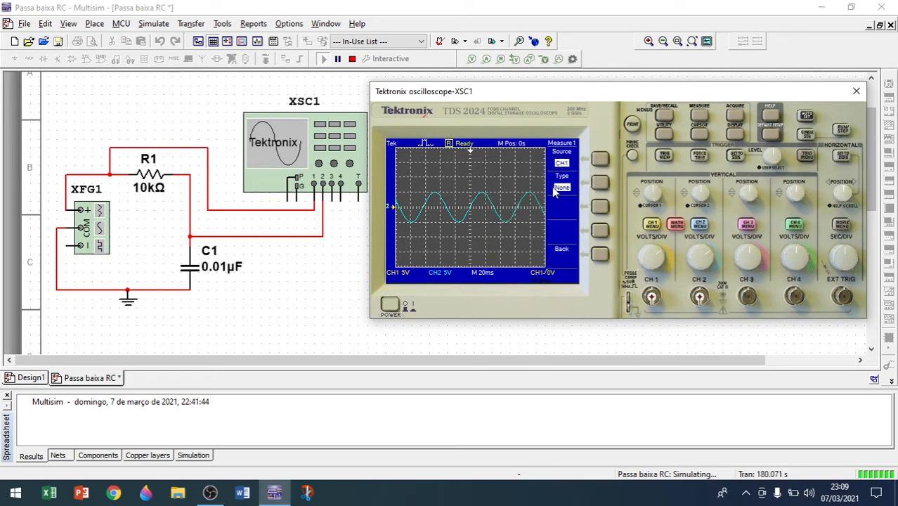
left_click(599, 184)
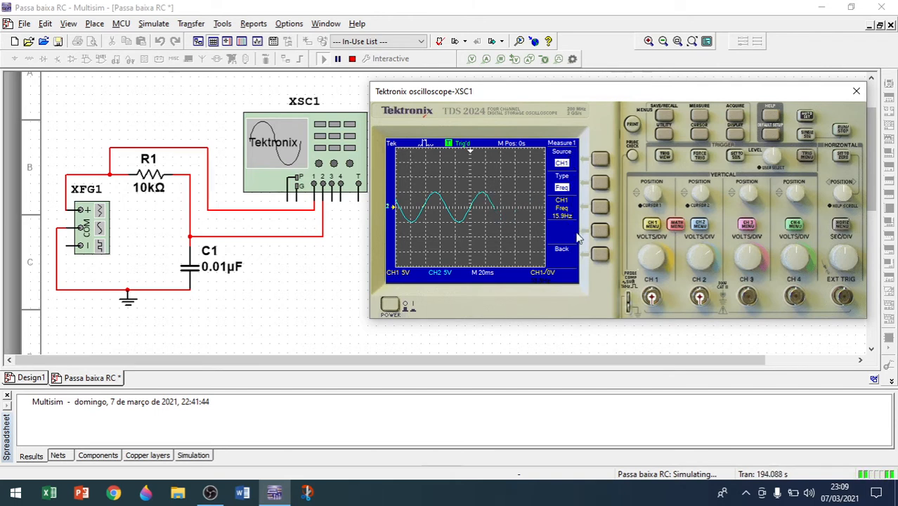
Add a channel 1 cycle RMS measurement in the second measurement slot, stepping through the measurement types.
left_click(700, 118)
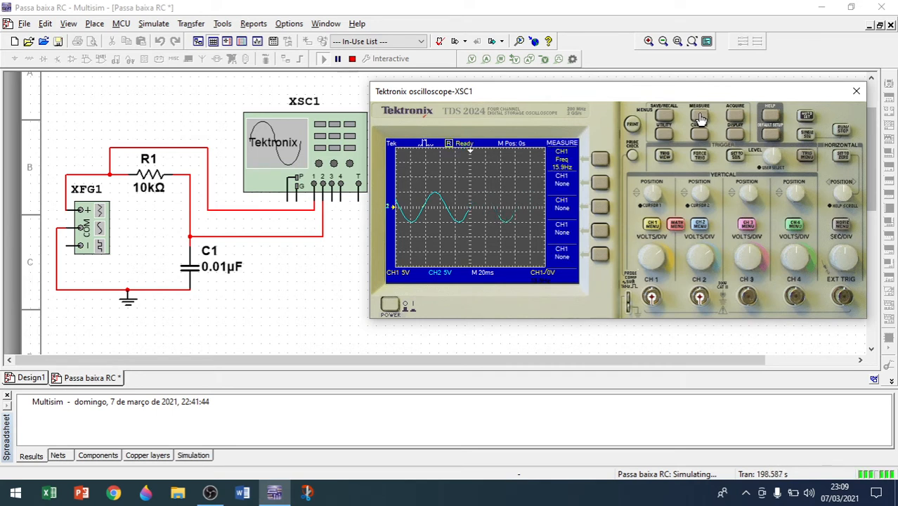
left_click(600, 183)
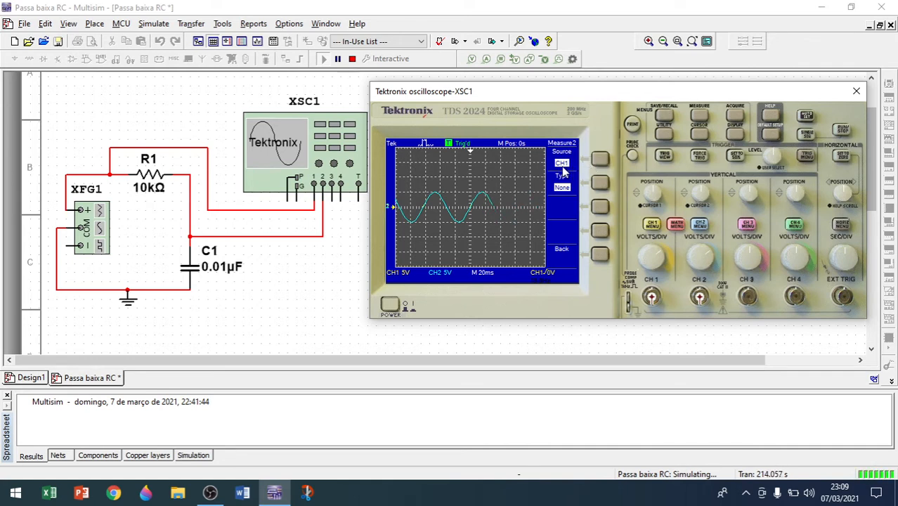
left_click(598, 184)
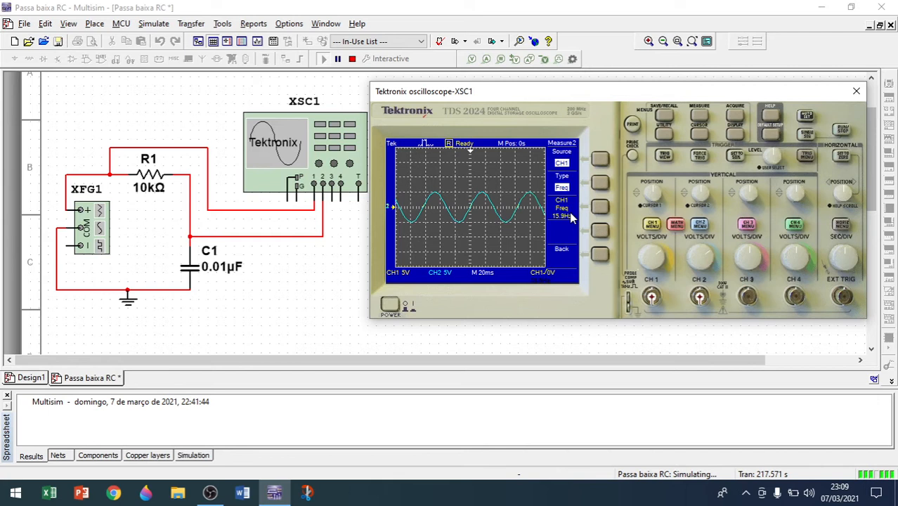
left_click(602, 184)
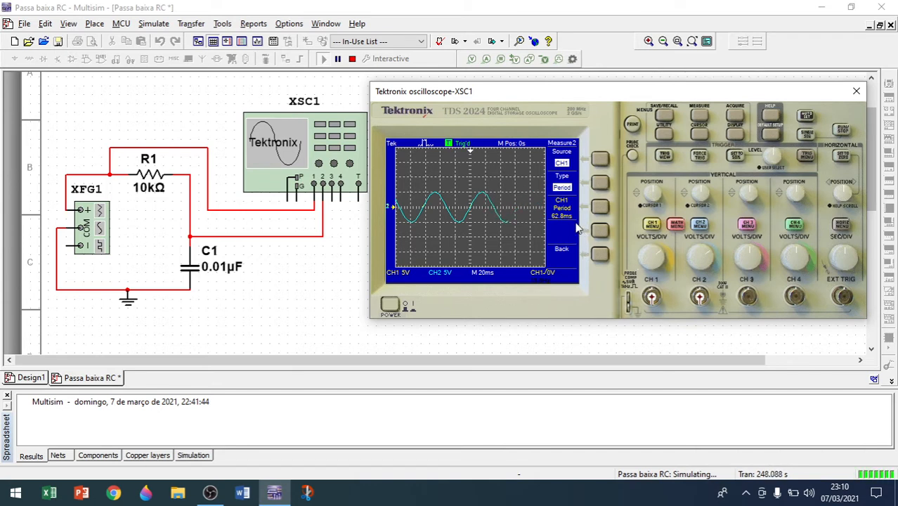
left_click(599, 184)
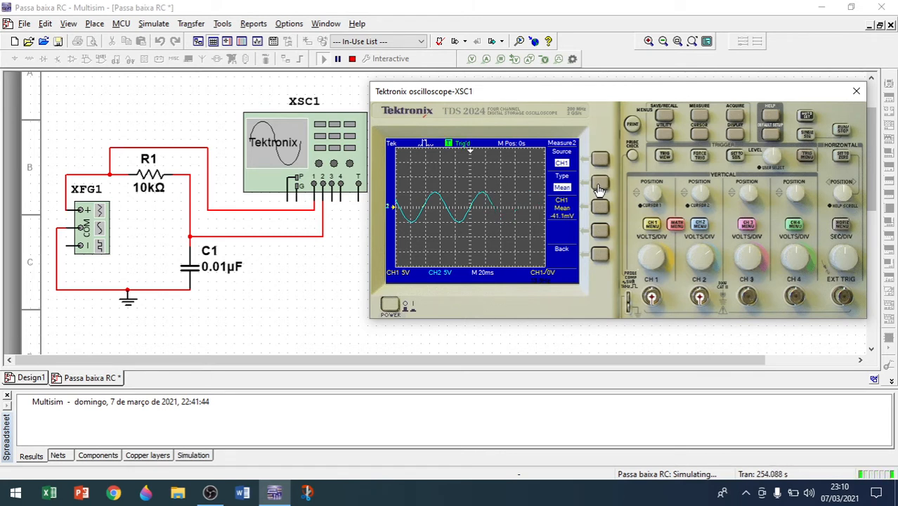
left_click(599, 185)
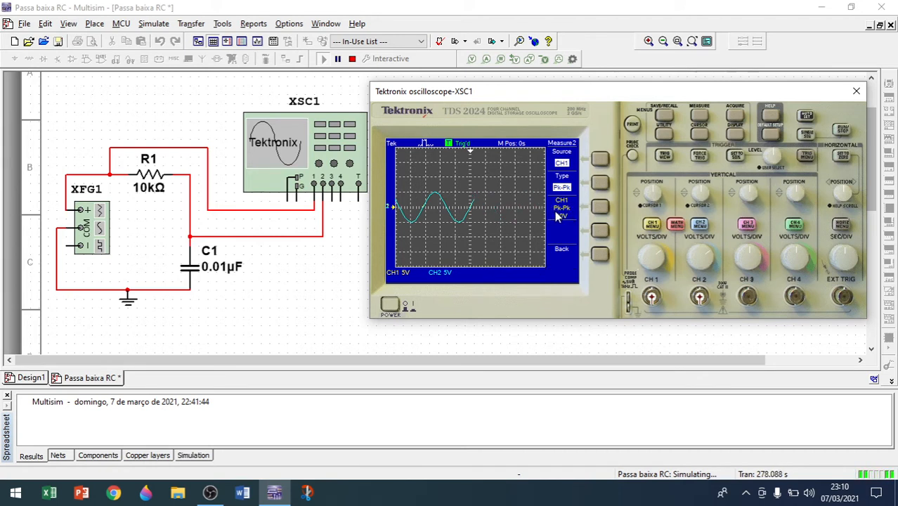
left_click(601, 184)
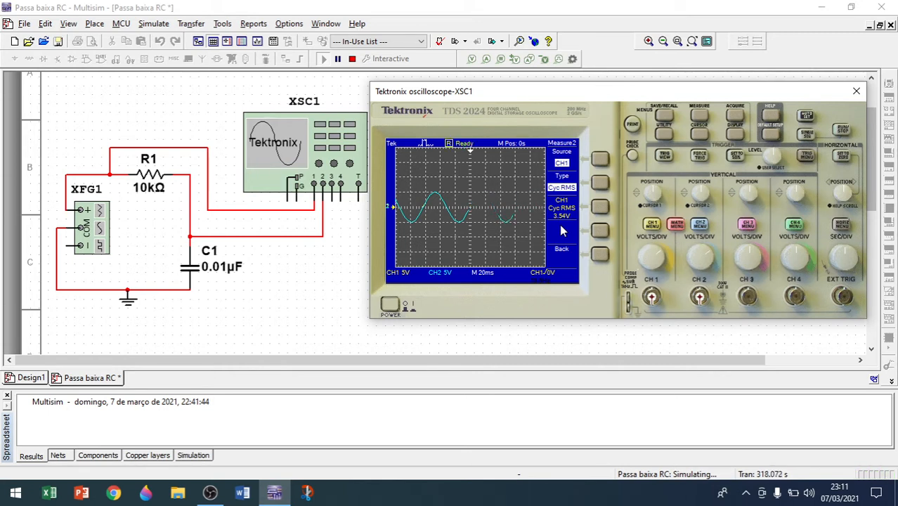
left_click(699, 117)
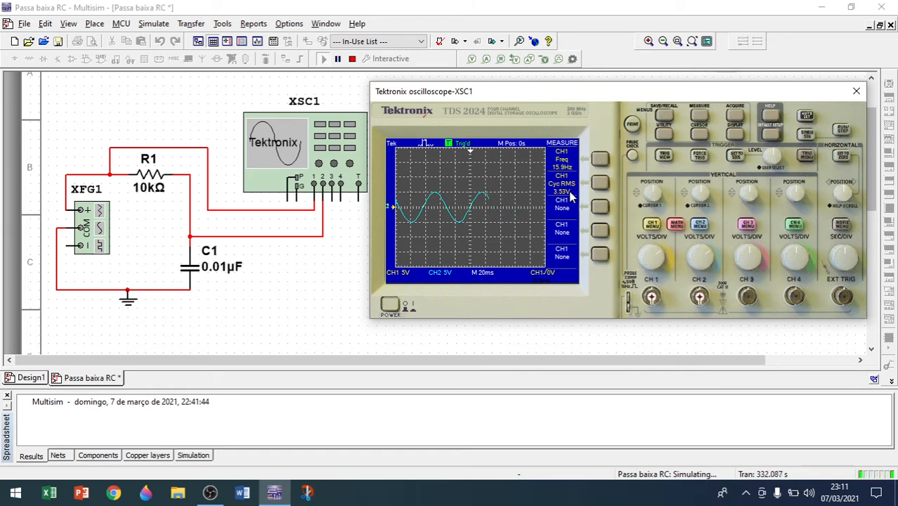
Add a channel 2 frequency measurement in the third measurement slot.
left_click(601, 209)
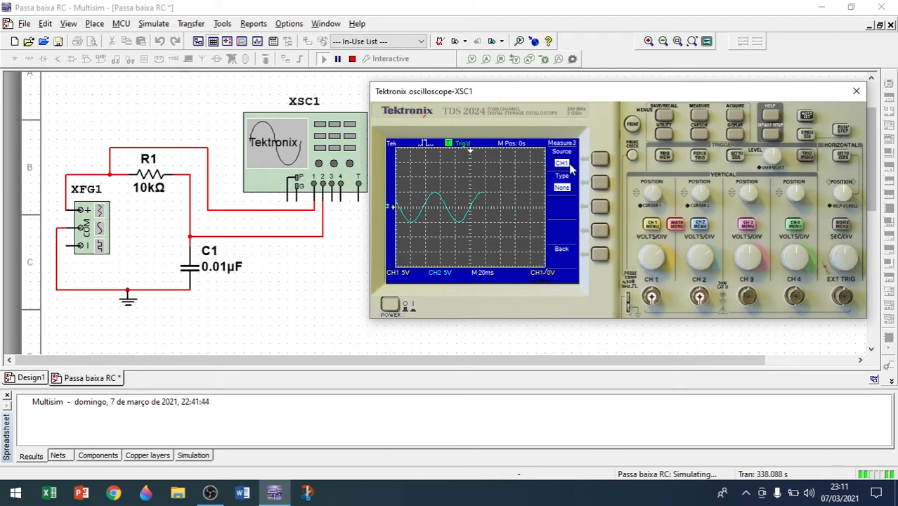
left_click(599, 161)
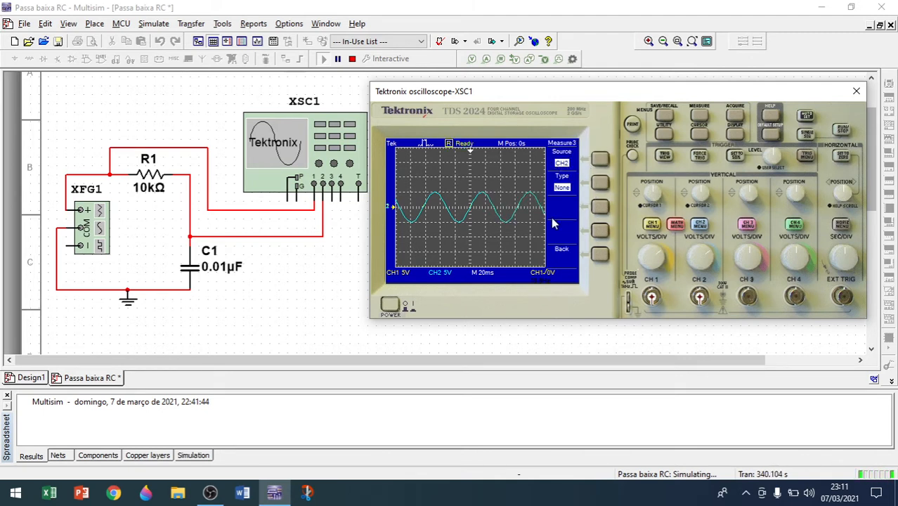
left_click(599, 184)
left_click(600, 184)
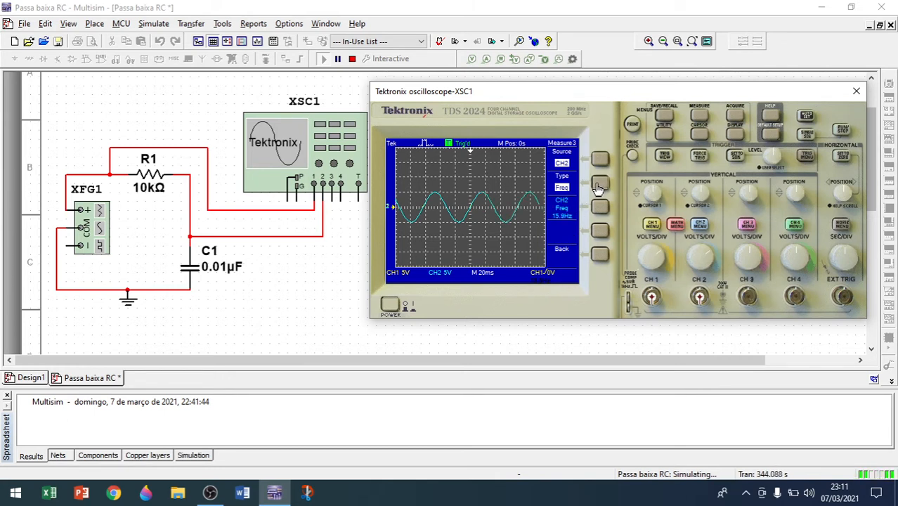
Change the third measurement's type to channel 2 cycle RMS and return to the measurement menu.
left_click(600, 184)
left_click(600, 184)
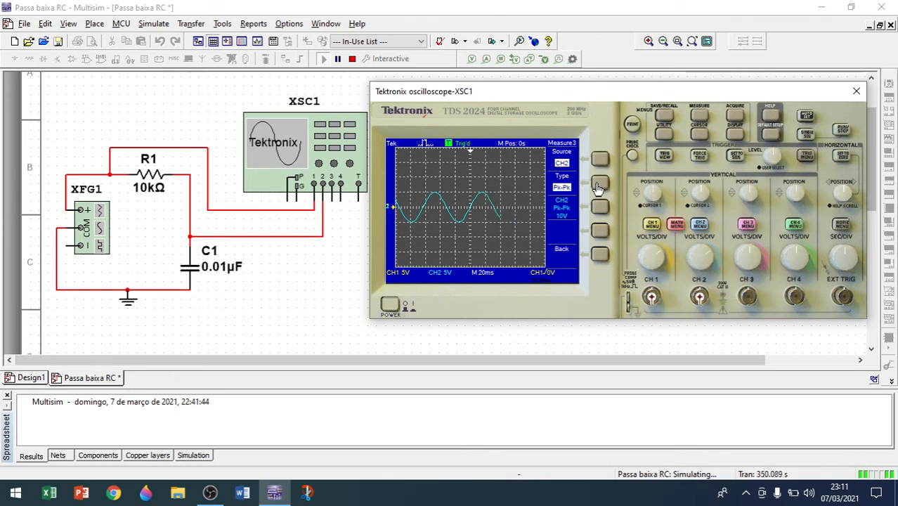
left_click(598, 185)
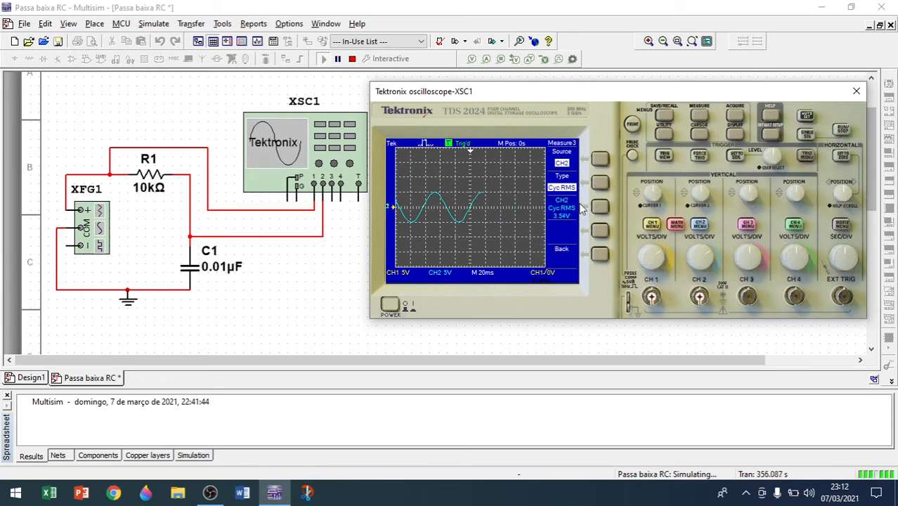
left_click(695, 116)
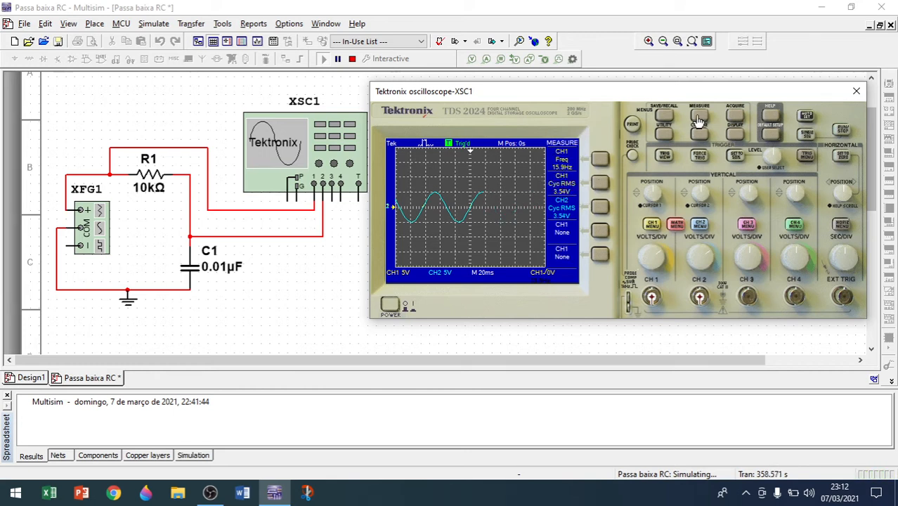
Add a channel 2 maximum measurement in the fourth measurement slot, stepping through the measurement types.
left_click(598, 233)
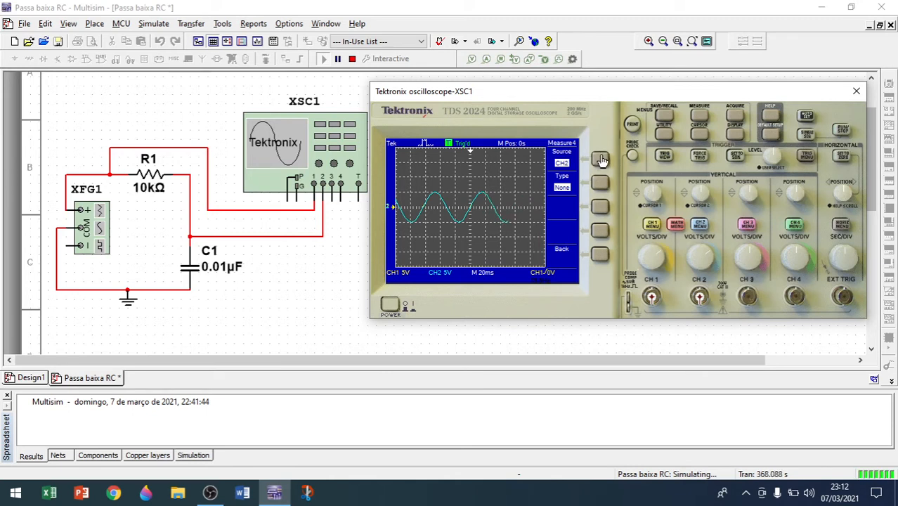
left_click(600, 184)
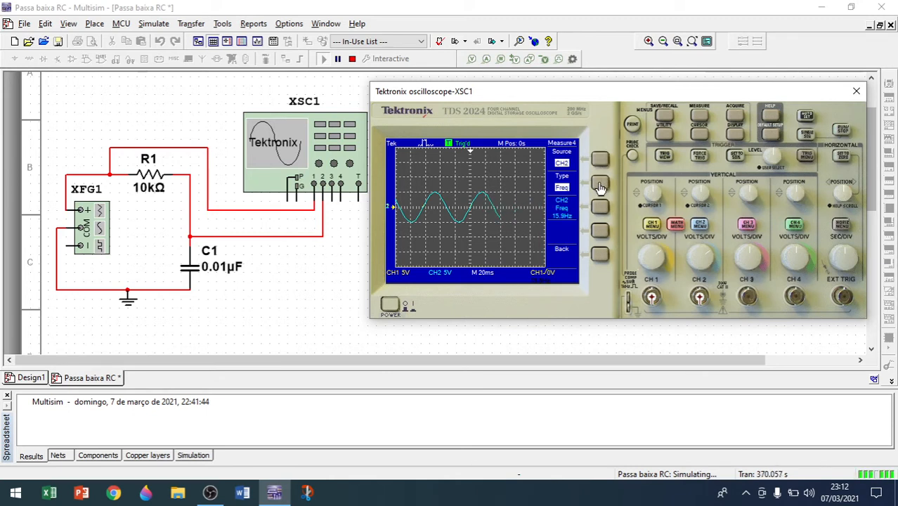
left_click(600, 184)
left_click(600, 184)
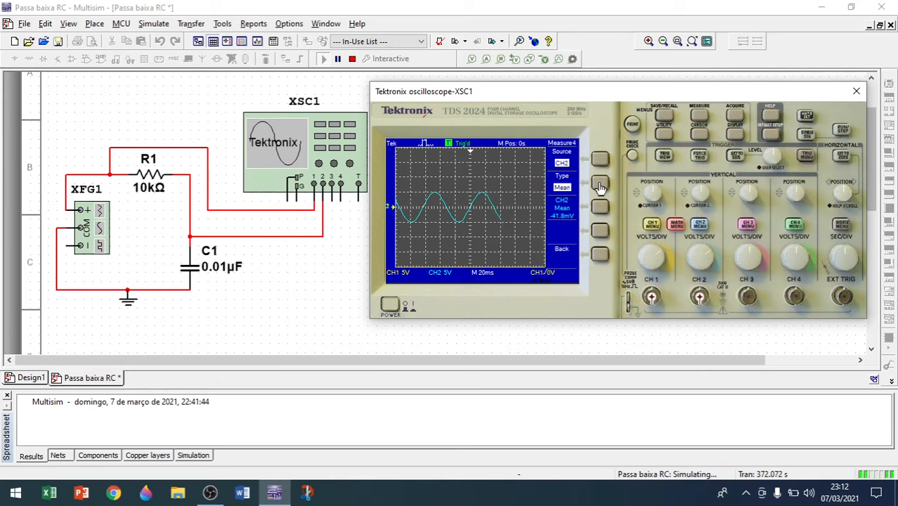
left_click(600, 184)
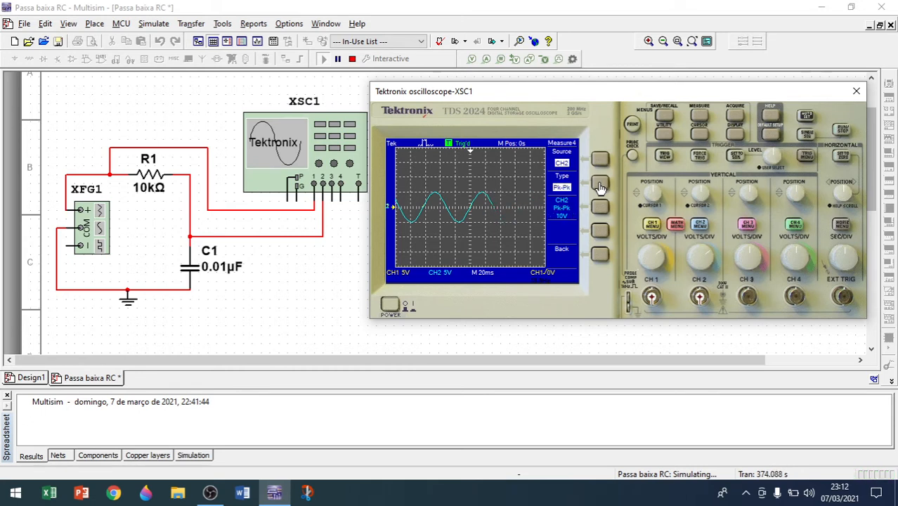
left_click(600, 184)
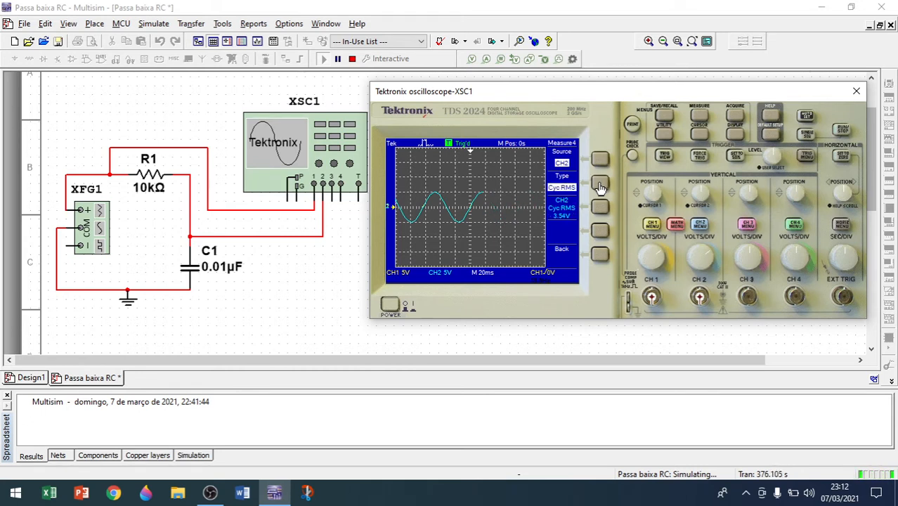
left_click(600, 185)
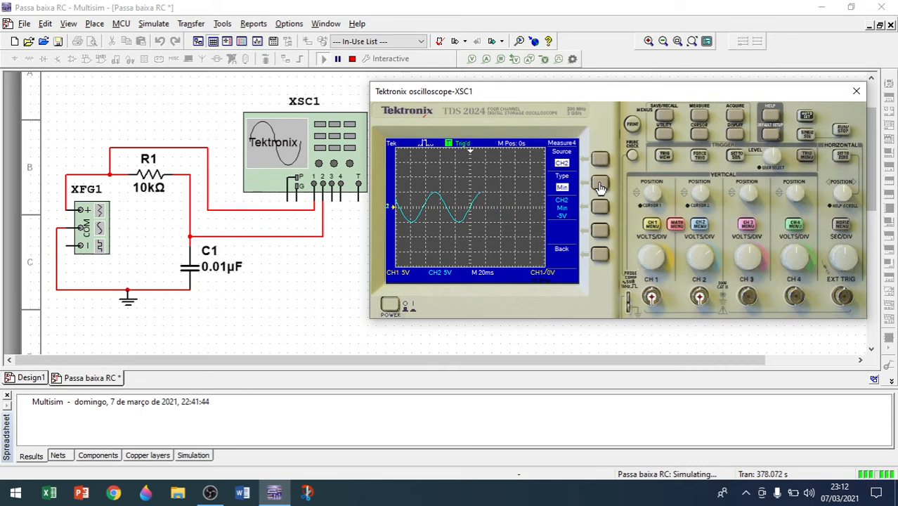
left_click(600, 185)
left_click(699, 115)
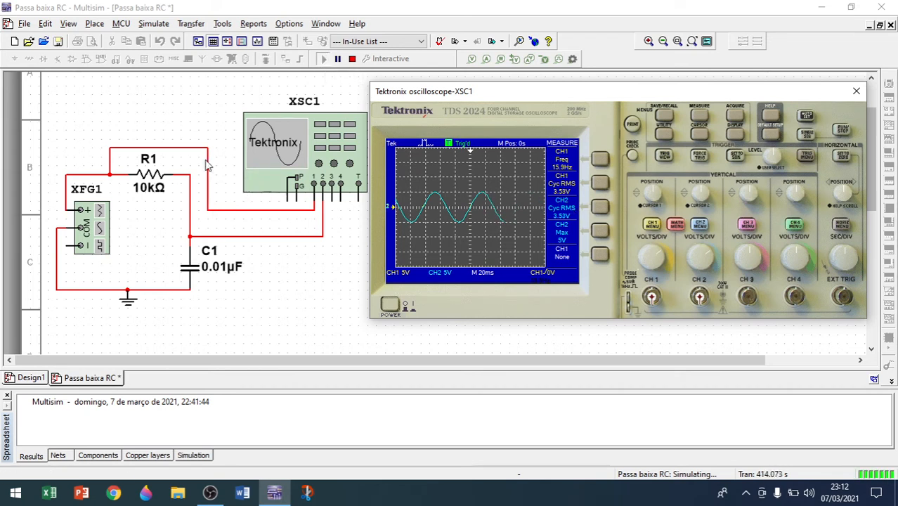
Open the function generator and set its frequency to 159 Hz, then close it.
double_click(95, 232)
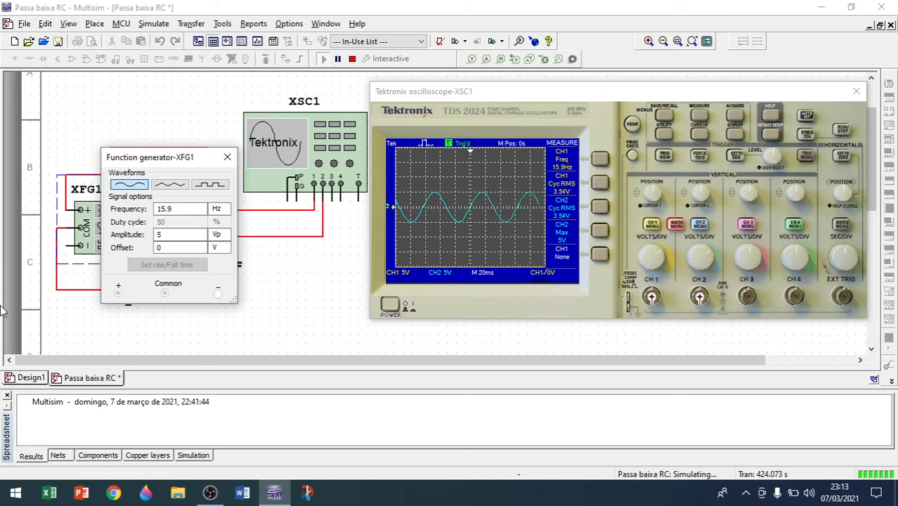
double_click(180, 209)
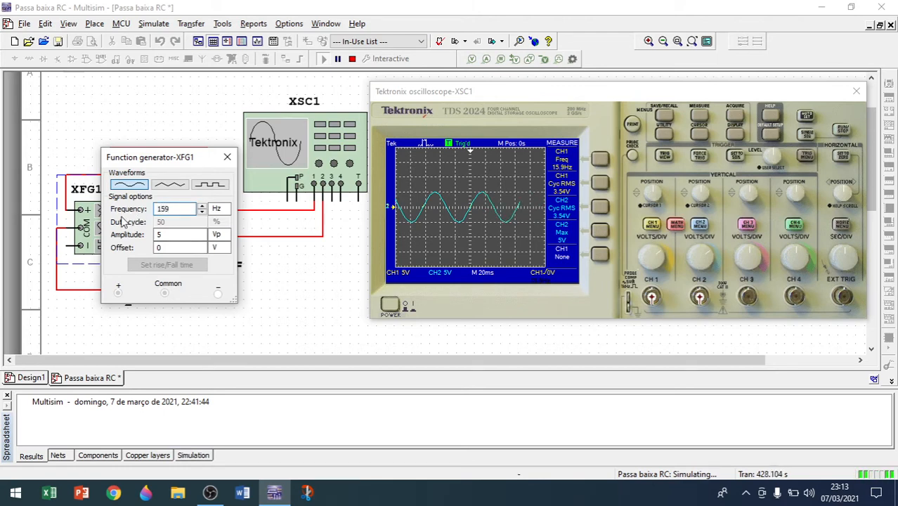
left_click(185, 235)
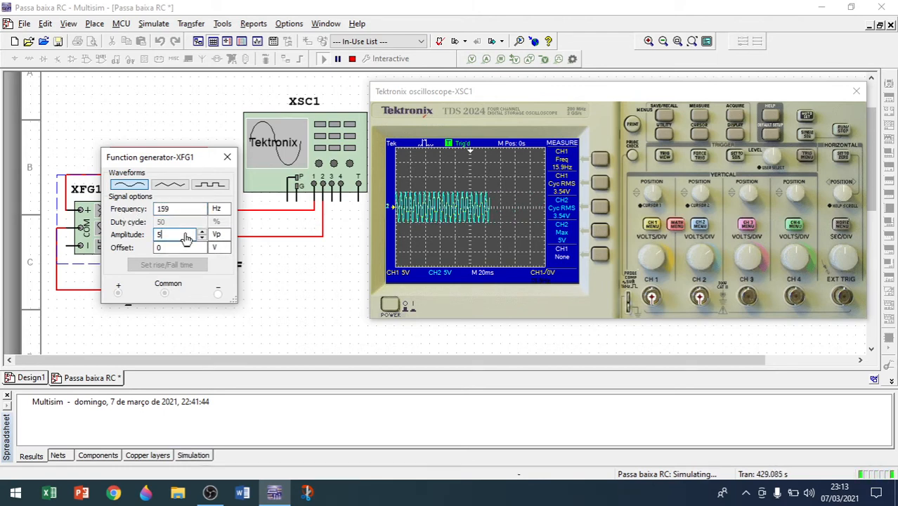
left_click(228, 159)
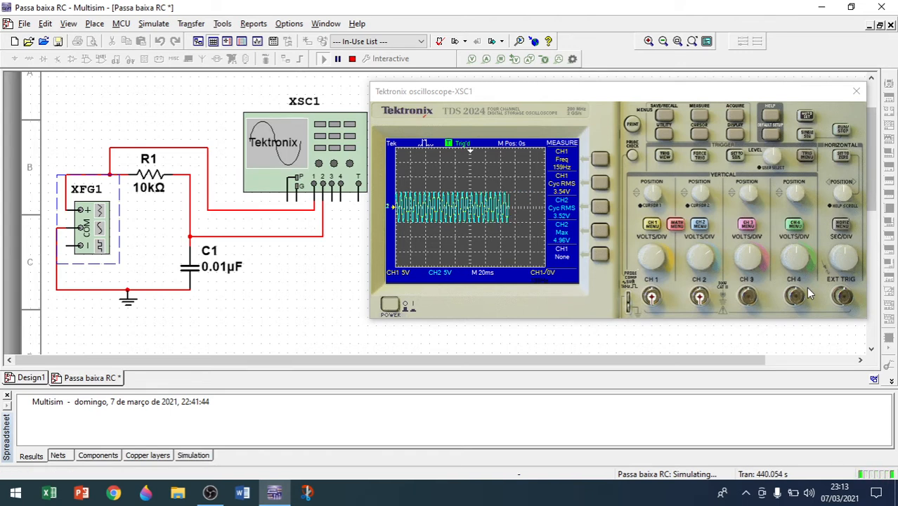
Set the oscilloscope time base to 2 ms per division.
left_click(853, 256)
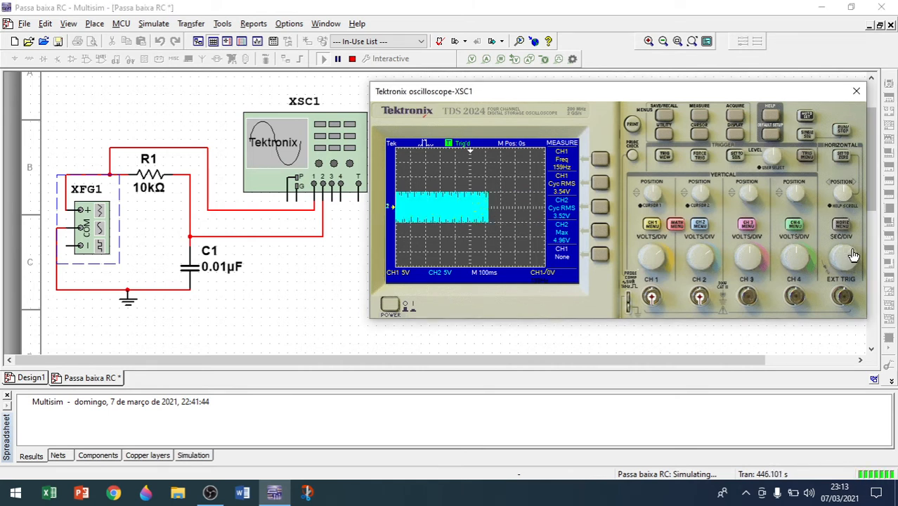
left_click(834, 259)
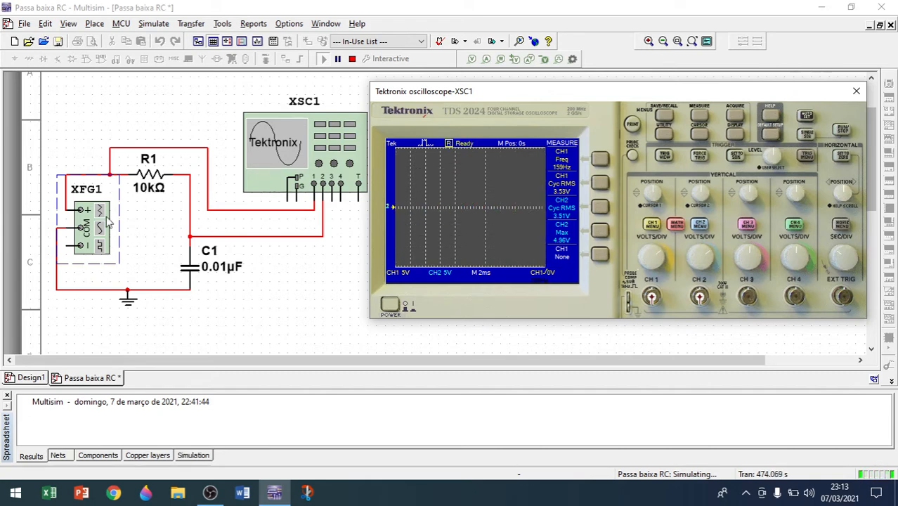
Open the function generator, set its frequency to 159000 Hz, and close the dialog.
double_click(102, 223)
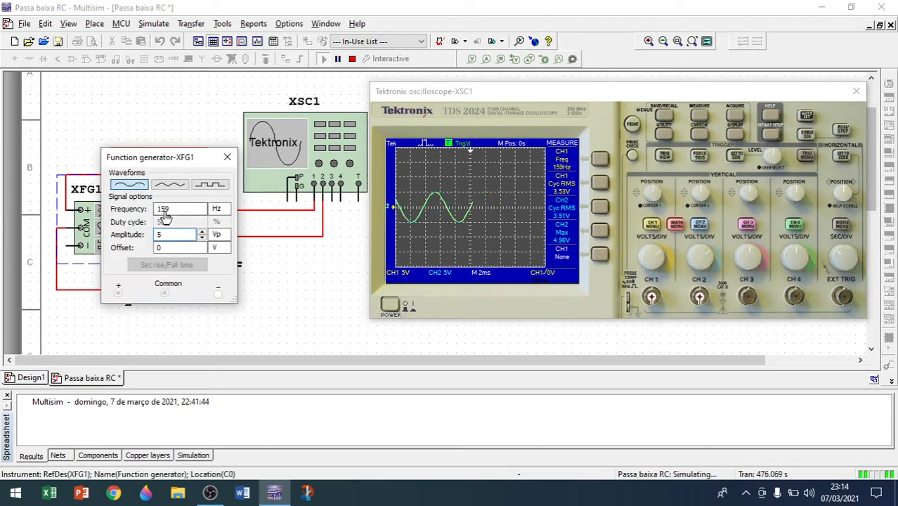
left_click(174, 210)
type("000")
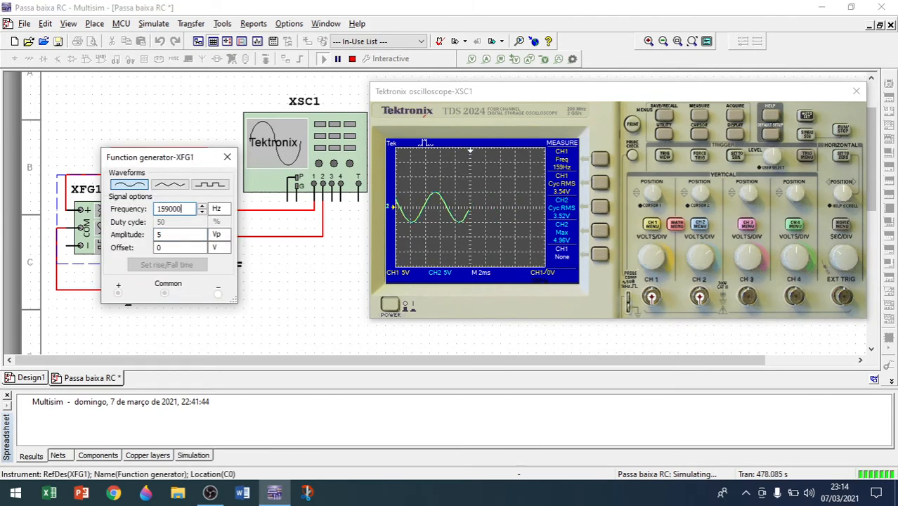
left_click(218, 211)
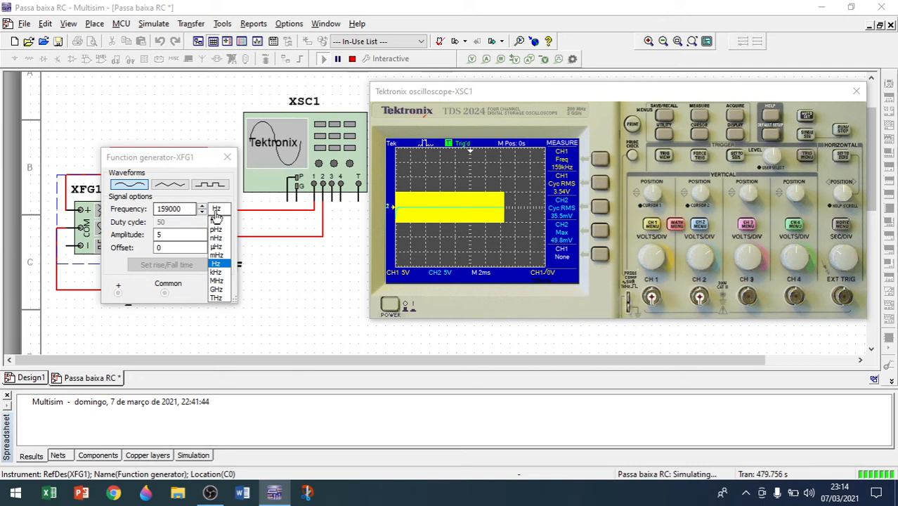
left_click(218, 209)
left_click(178, 210)
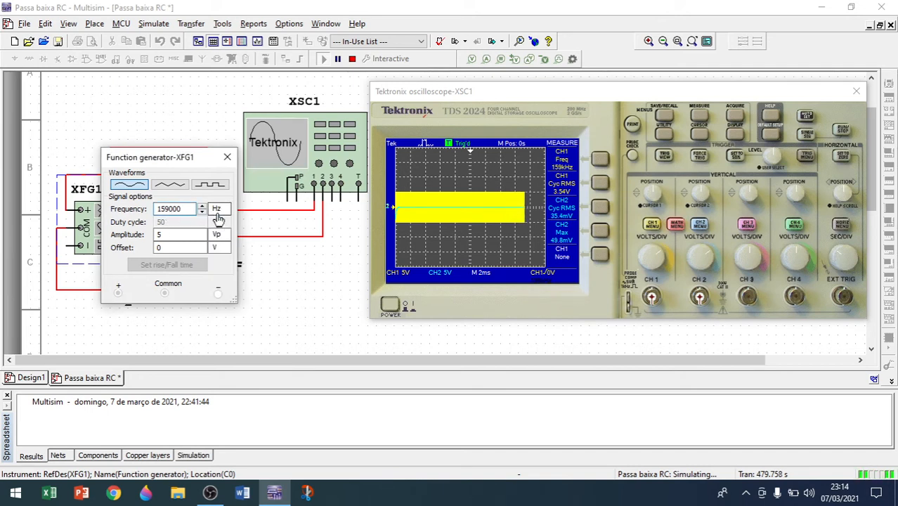
left_click(227, 157)
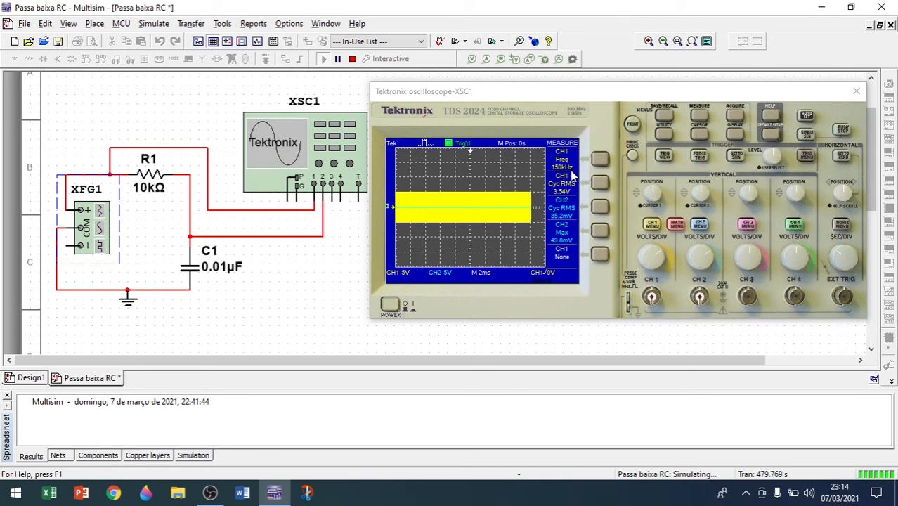
Adjust the oscilloscope time base down to 2 µs per division.
left_click(849, 254)
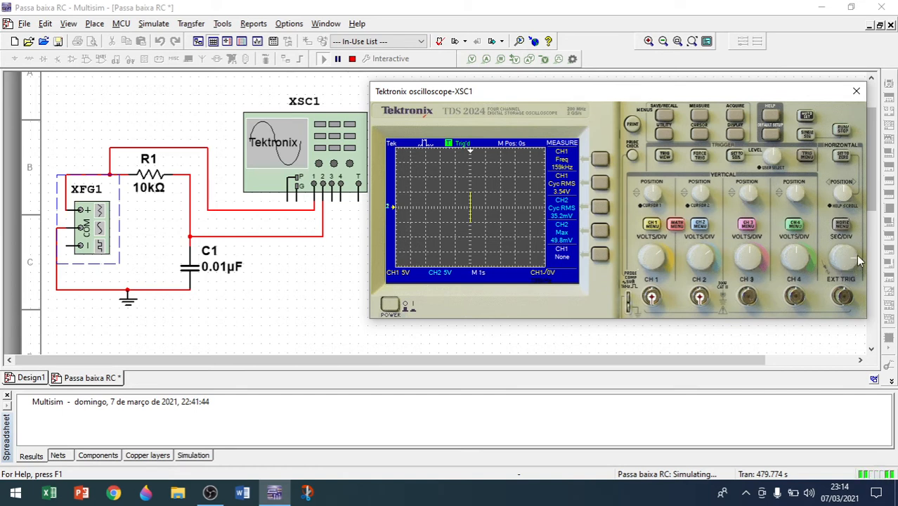
left_click(846, 252)
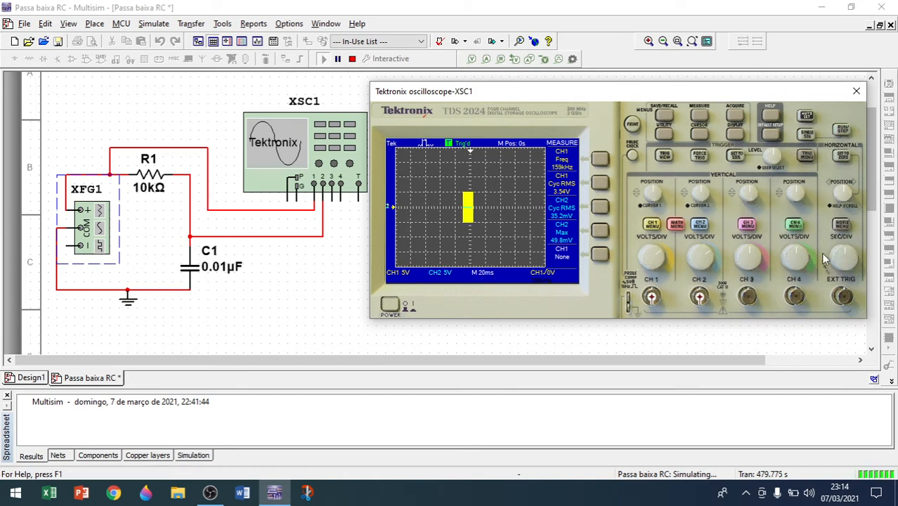
left_click(837, 258)
left_click(836, 267)
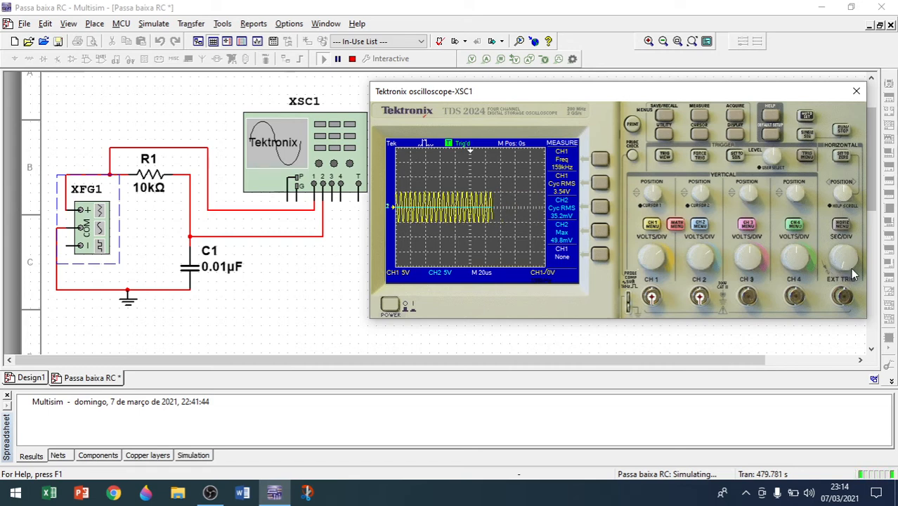
left_click(850, 269)
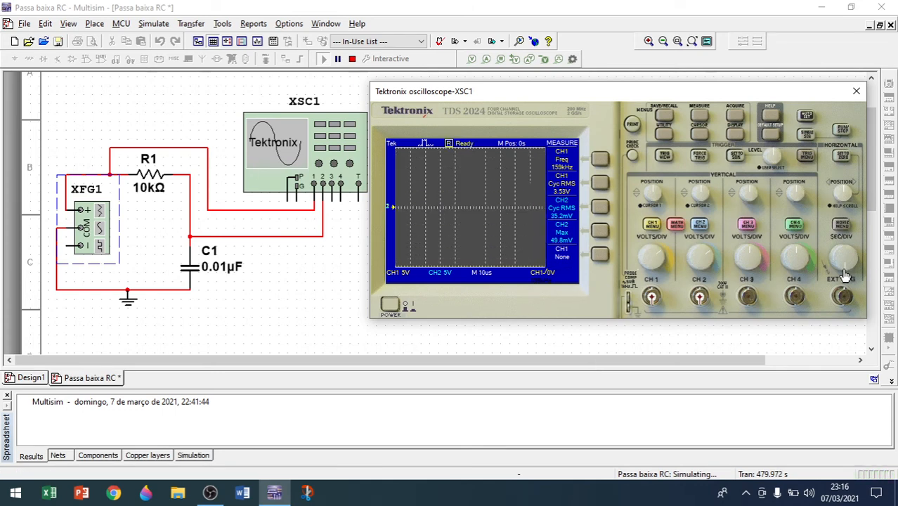
left_click_drag(841, 271, 851, 269)
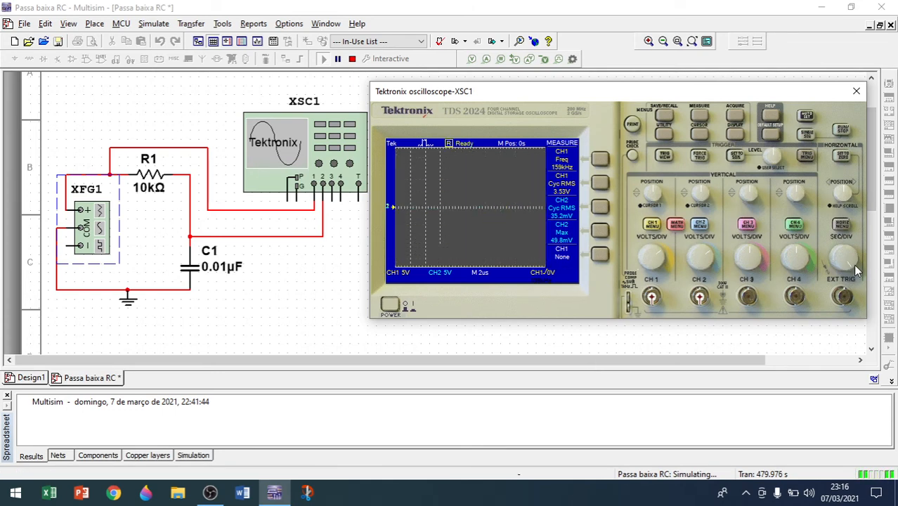